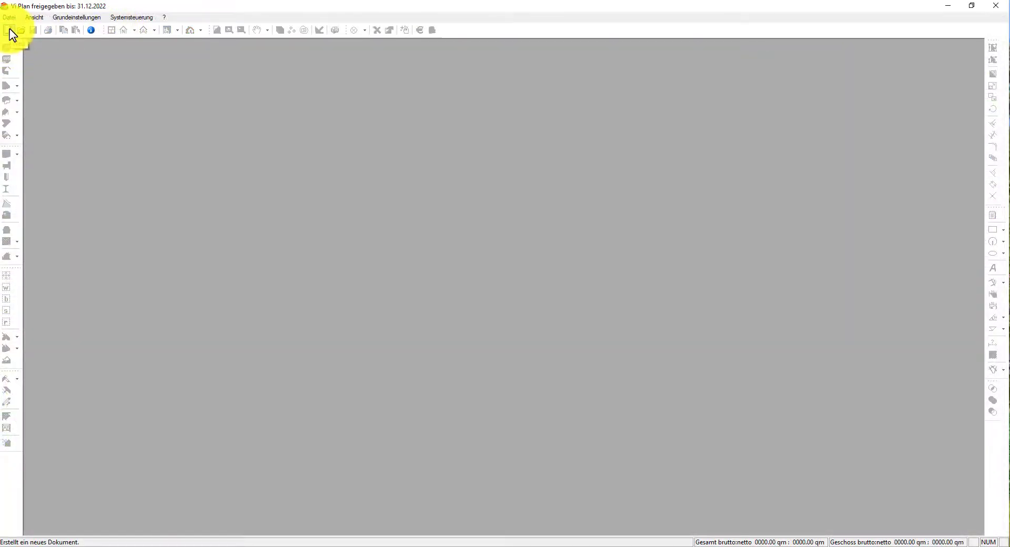
Start a new house plan with free floor-plan entry, opening the Projektdaten form
{"action": "left_click", "coordinate": [9, 30]}
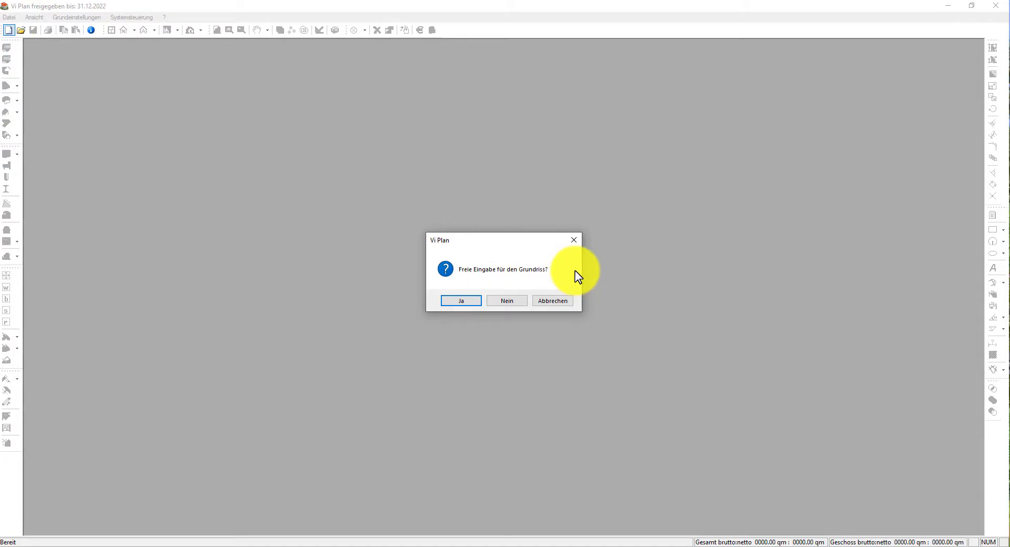
{"action": "left_click", "coordinate": [461, 300]}
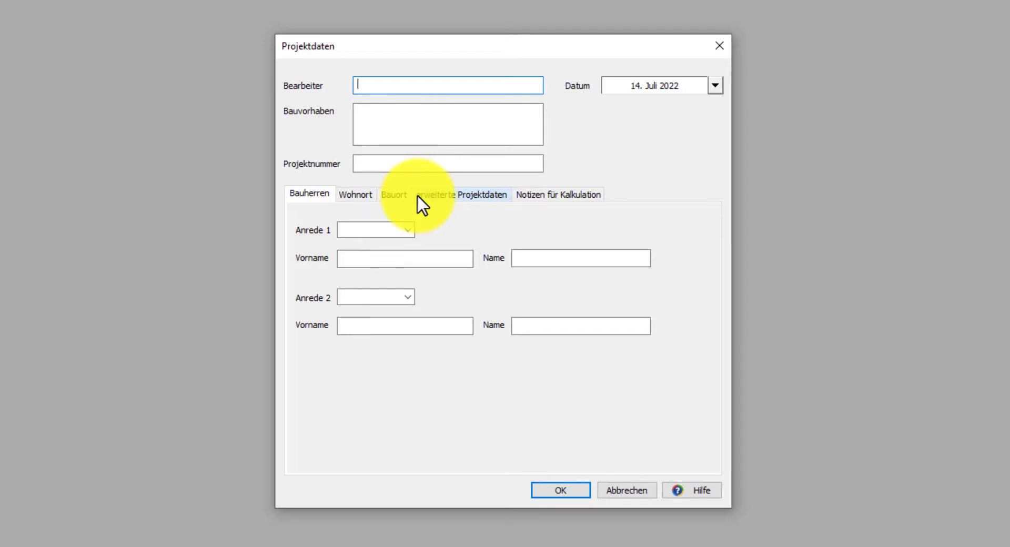
Build an 11 × 9 m house shell with no basement, one upper floor and default exterior walls
{"action": "left_click", "coordinate": [551, 491]}
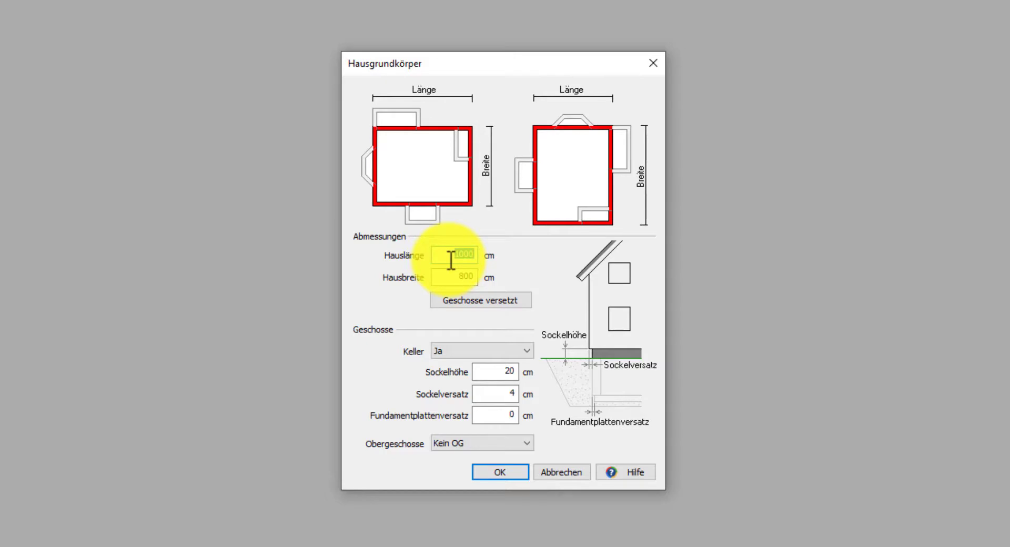
{"action": "type", "text": "11"}
{"action": "key", "text": "Tab"}
{"action": "type", "text": "9"}
{"action": "left_click", "coordinate": [525, 356]}
{"action": "left_click", "coordinate": [502, 374]}
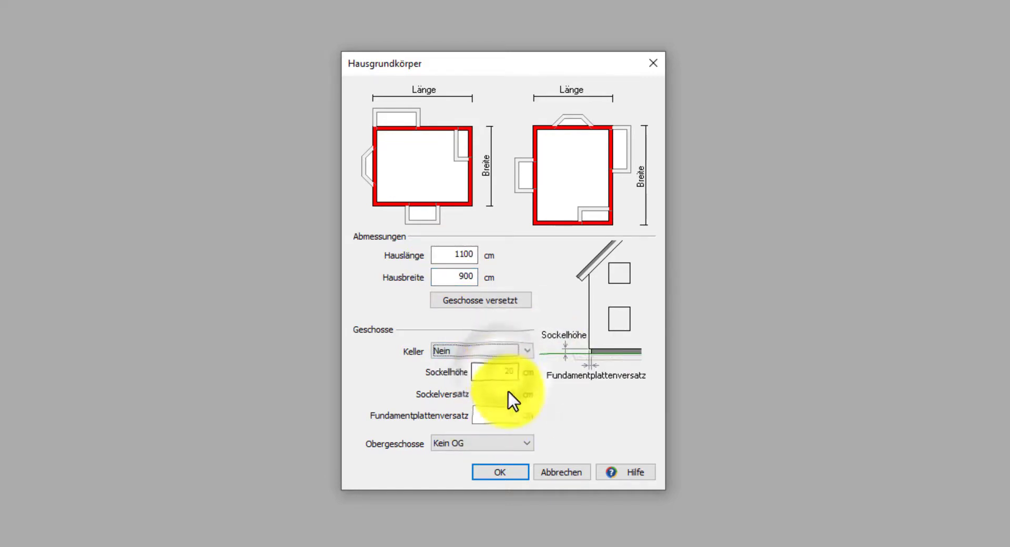
{"action": "left_click", "coordinate": [526, 441]}
{"action": "left_click", "coordinate": [491, 466]}
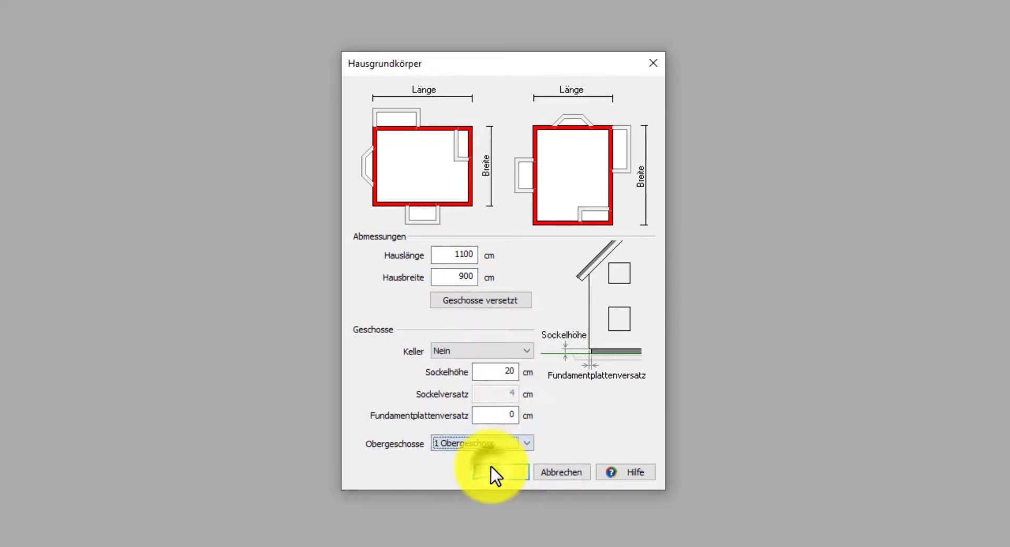
{"action": "left_click", "coordinate": [494, 473]}
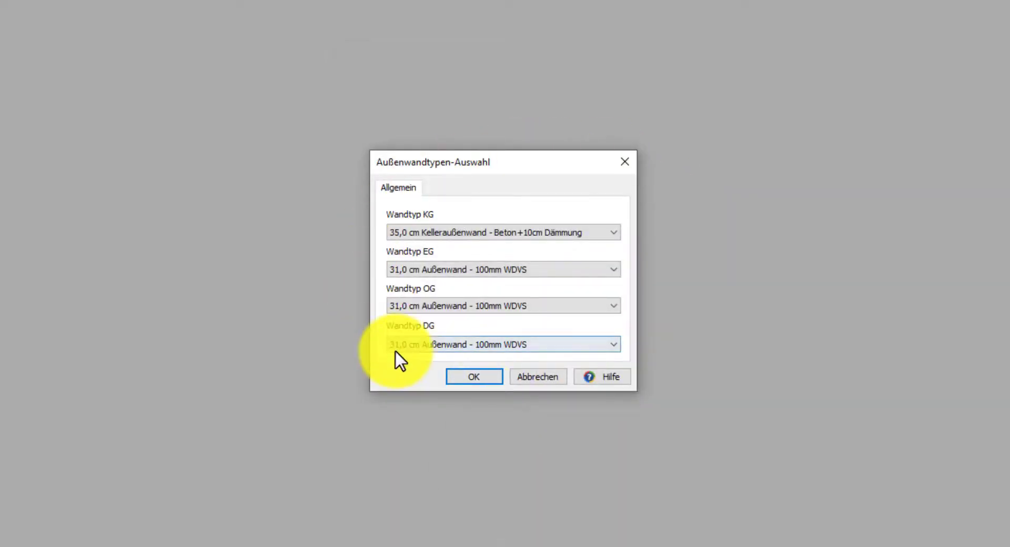
{"action": "left_click", "coordinate": [487, 383]}
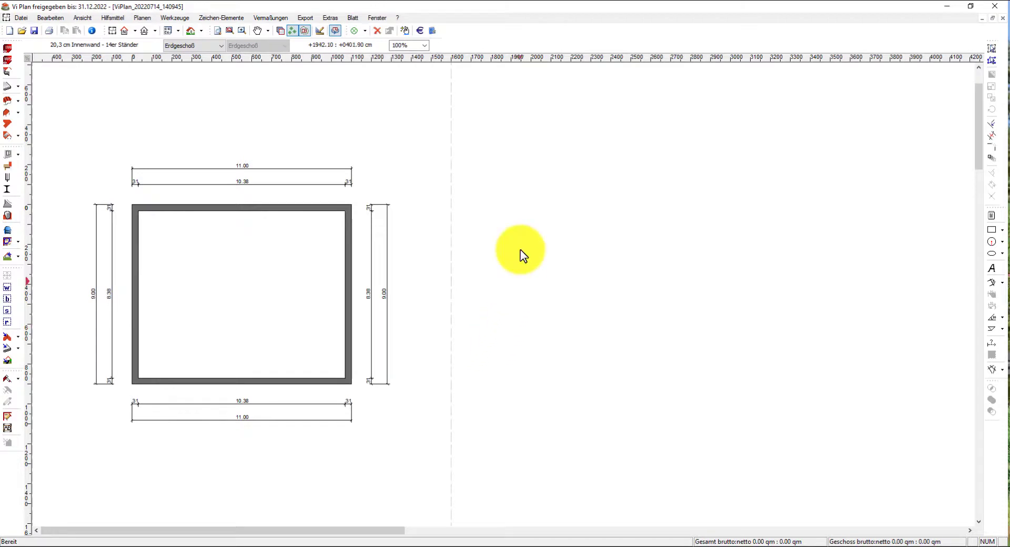
Switch to the Dachgeschoss storey and delete its default roof
{"action": "left_click", "coordinate": [203, 48]}
{"action": "left_click", "coordinate": [204, 67]}
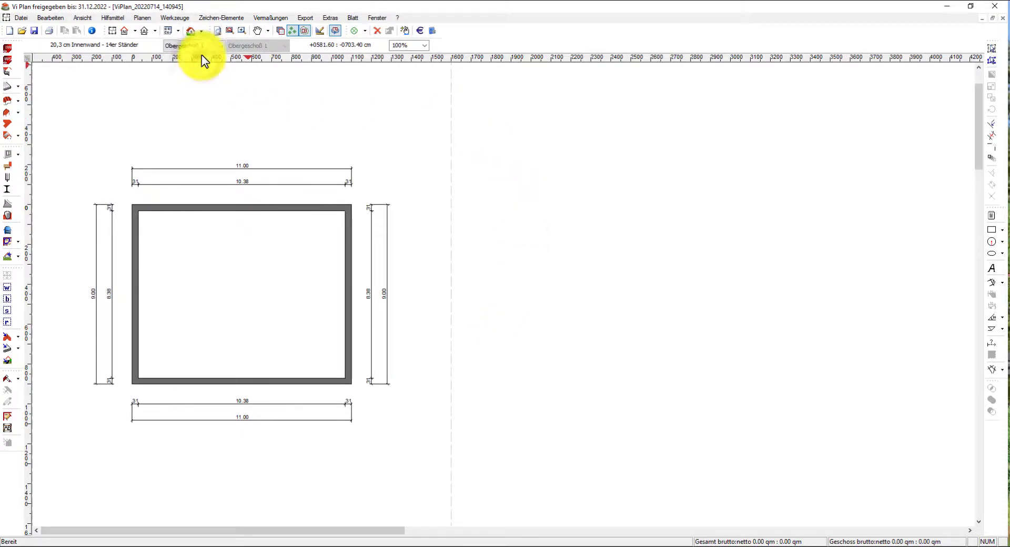
{"action": "left_click", "coordinate": [201, 45]}
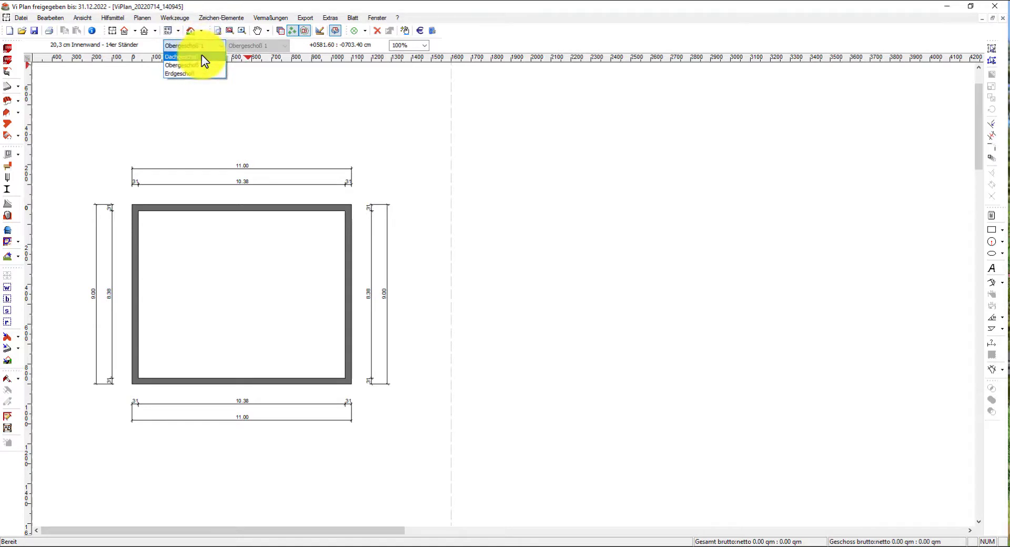
{"action": "left_click", "coordinate": [202, 56]}
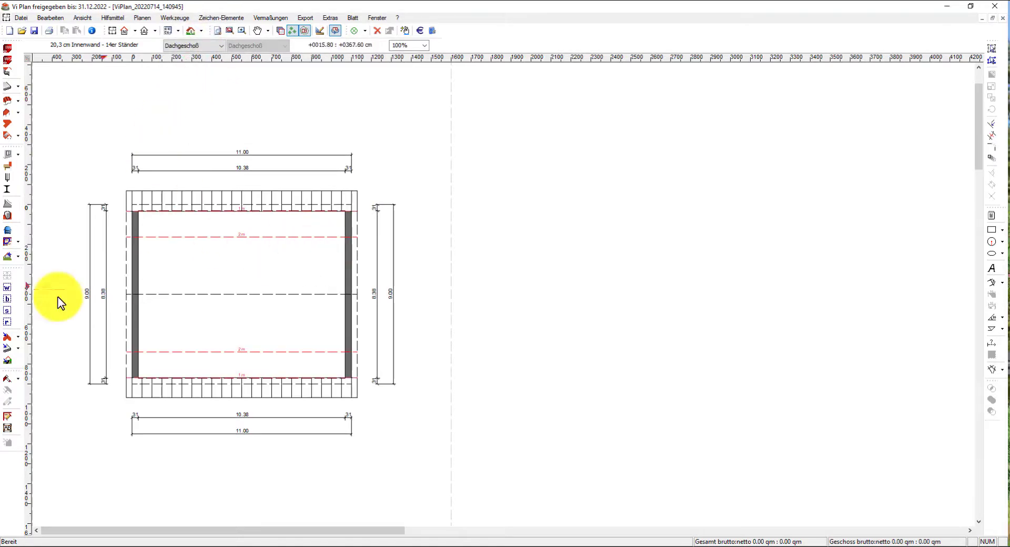
{"action": "left_click", "coordinate": [7, 338]}
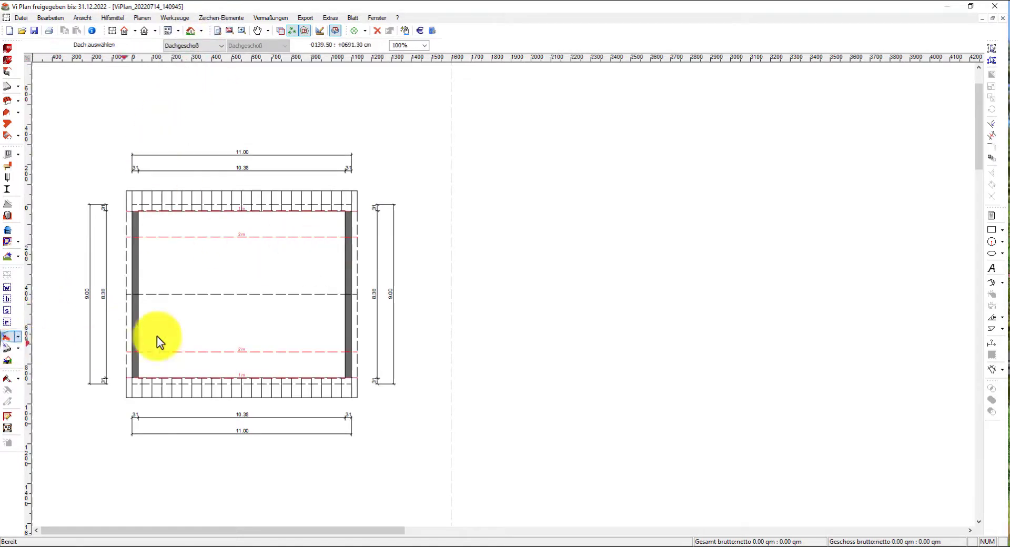
{"action": "left_click", "coordinate": [213, 275]}
{"action": "key", "text": "Return"}
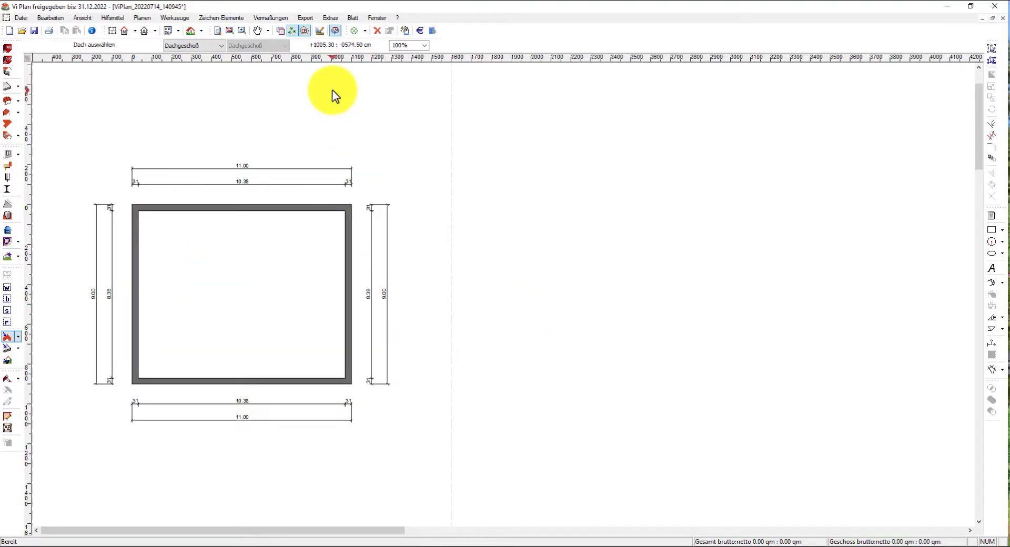
{"action": "left_click", "coordinate": [184, 19]}
{"action": "mouse_move", "coordinate": [186, 80]}
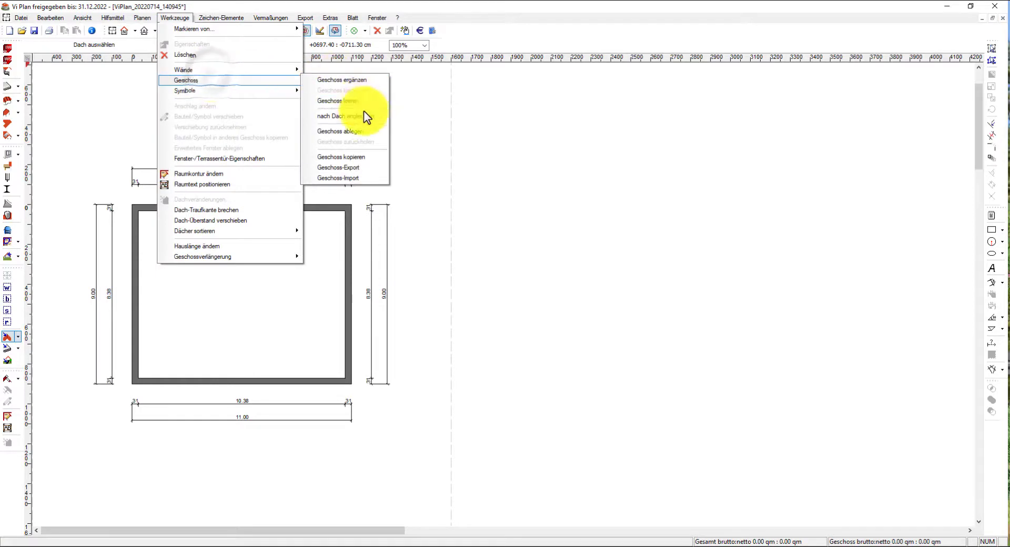
Discard the attic storey, check the north view and section A, then return to Erdgeschoss
{"action": "left_click", "coordinate": [366, 131]}
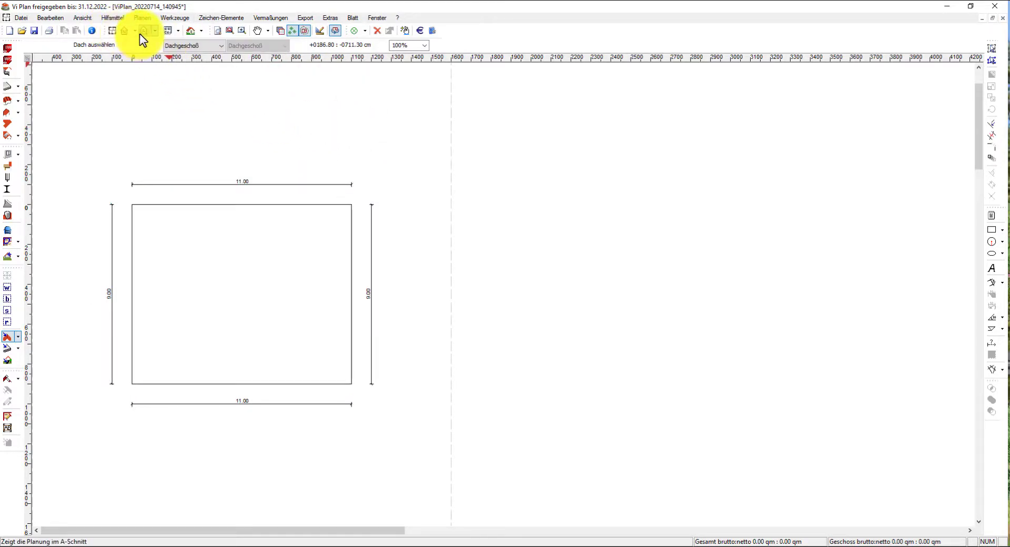
{"action": "left_click", "coordinate": [121, 30]}
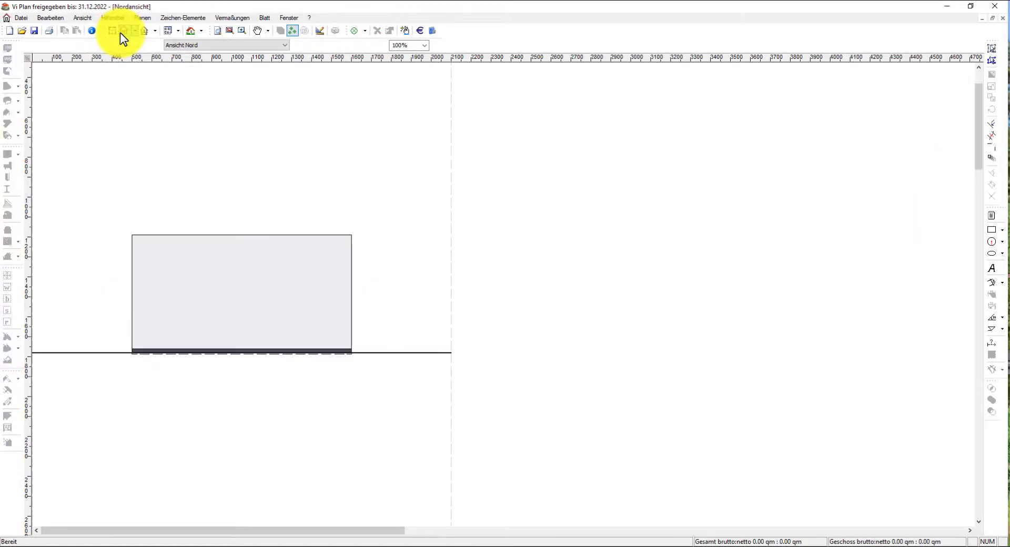
{"action": "left_click", "coordinate": [143, 30]}
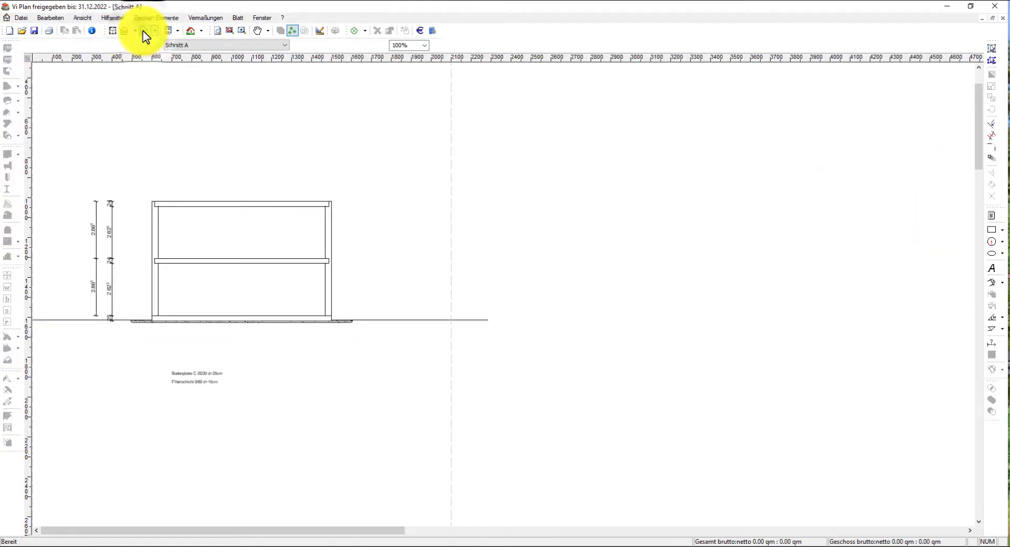
{"action": "left_click", "coordinate": [108, 30]}
{"action": "left_click", "coordinate": [193, 47]}
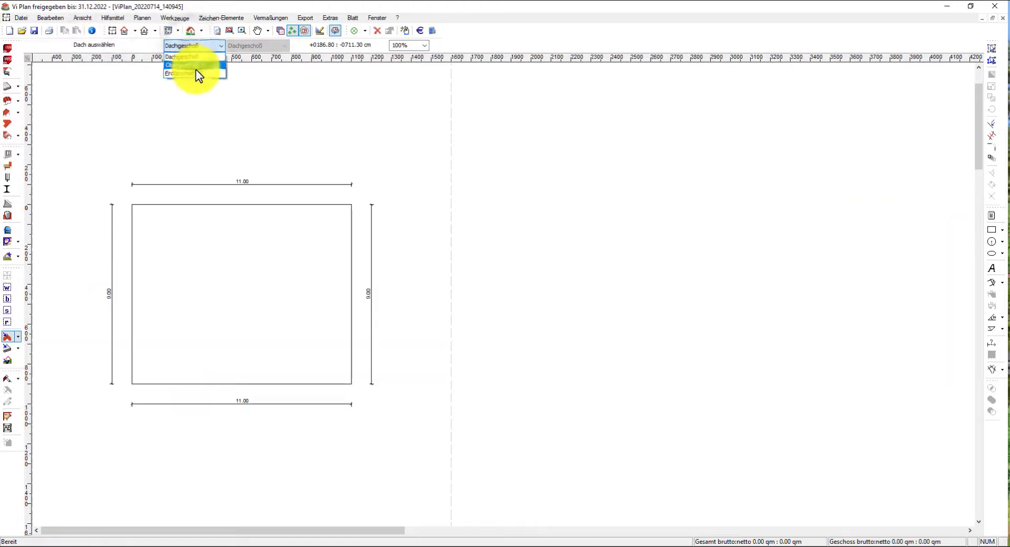
{"action": "left_click", "coordinate": [196, 72]}
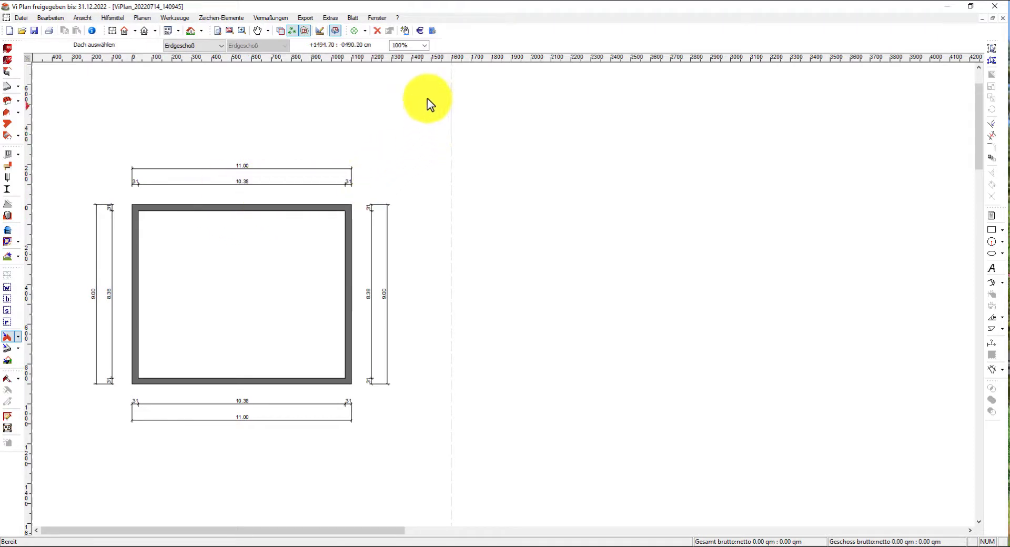
Set up an Erker und Anbauten rectangular extension 725 cm wide
{"action": "left_click", "coordinate": [395, 4]}
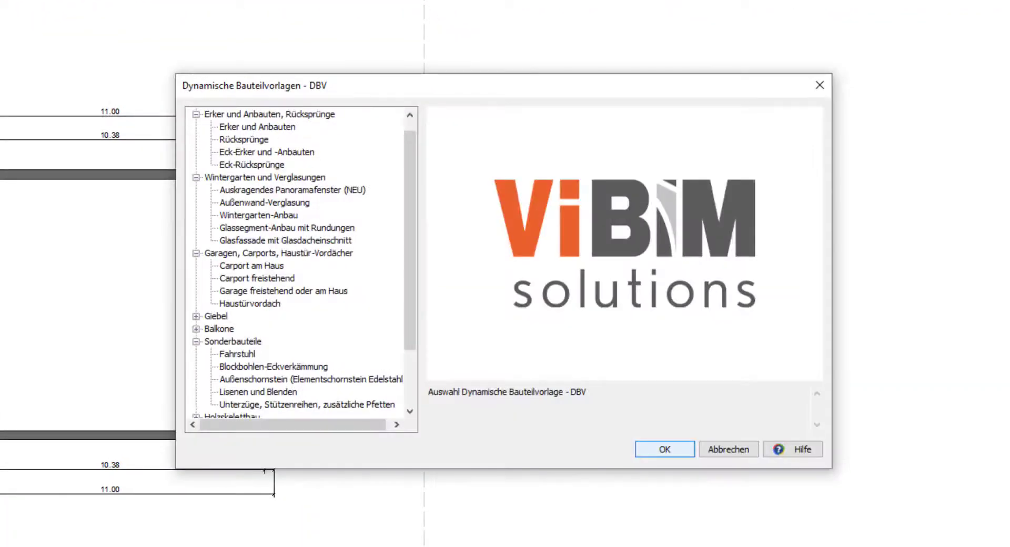
{"action": "left_click", "coordinate": [236, 125]}
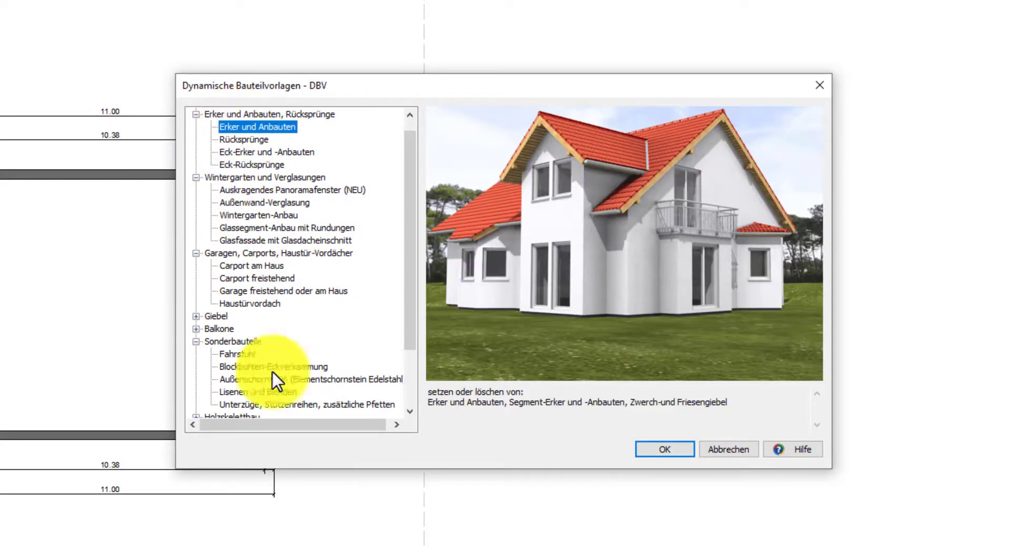
{"action": "left_click", "coordinate": [678, 450]}
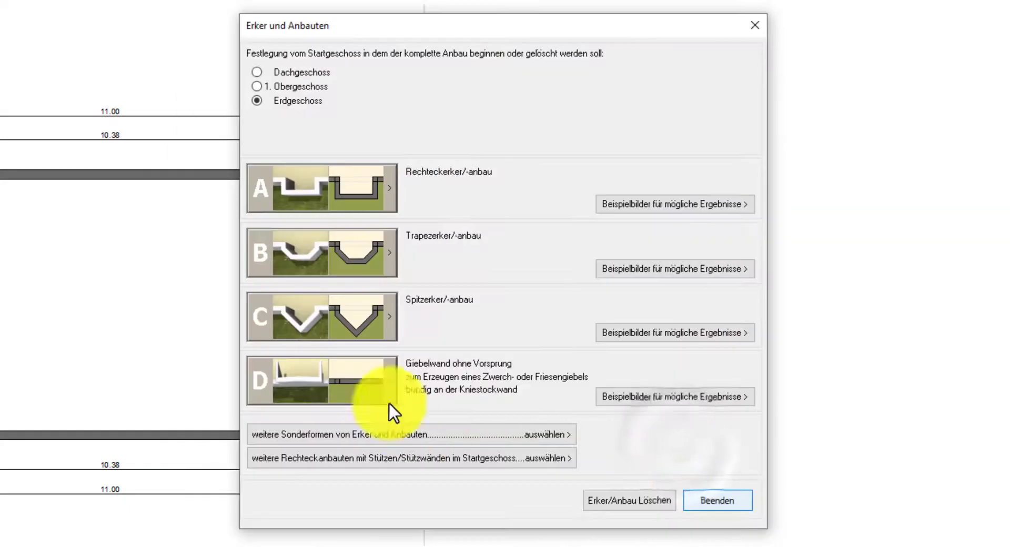
{"action": "left_click", "coordinate": [309, 178]}
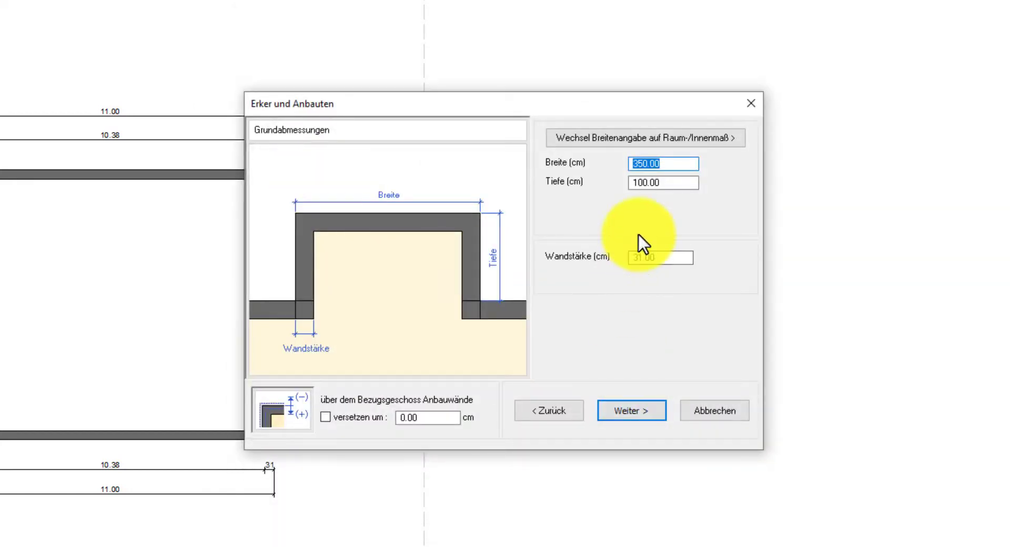
{"action": "type", "text": "725"}
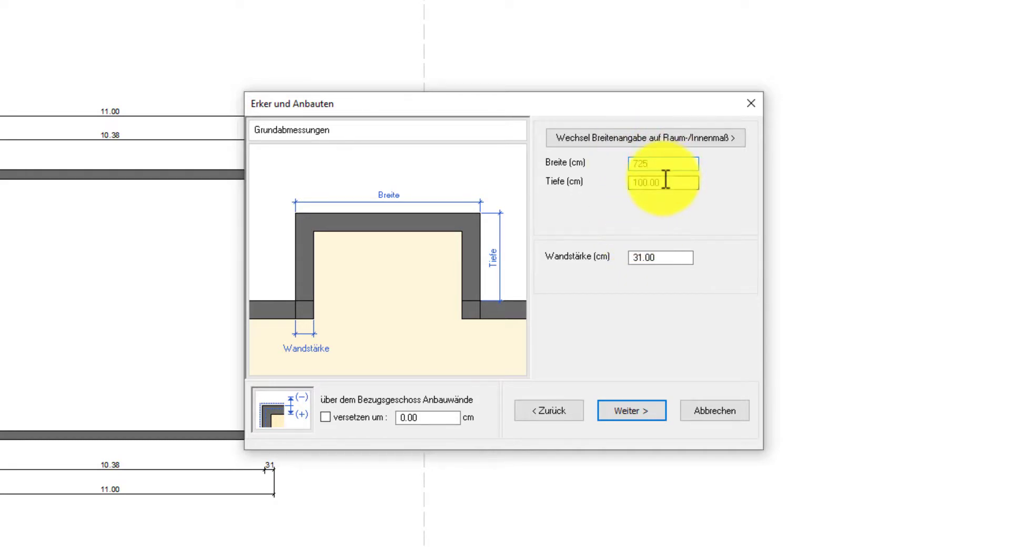
{"action": "left_click", "coordinate": [640, 406]}
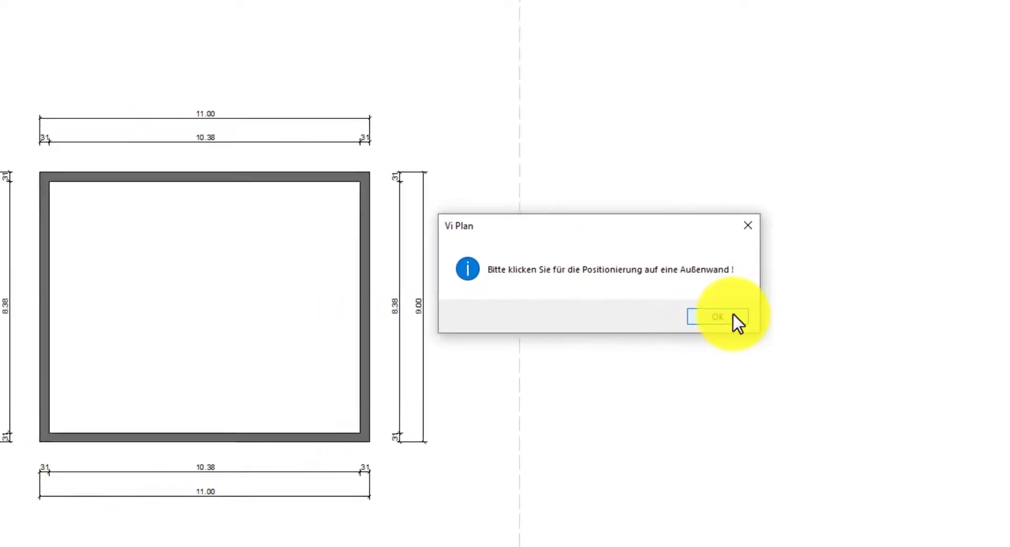
Place the extension on the top wall at 0 cm from corner B
{"action": "left_click", "coordinate": [732, 315]}
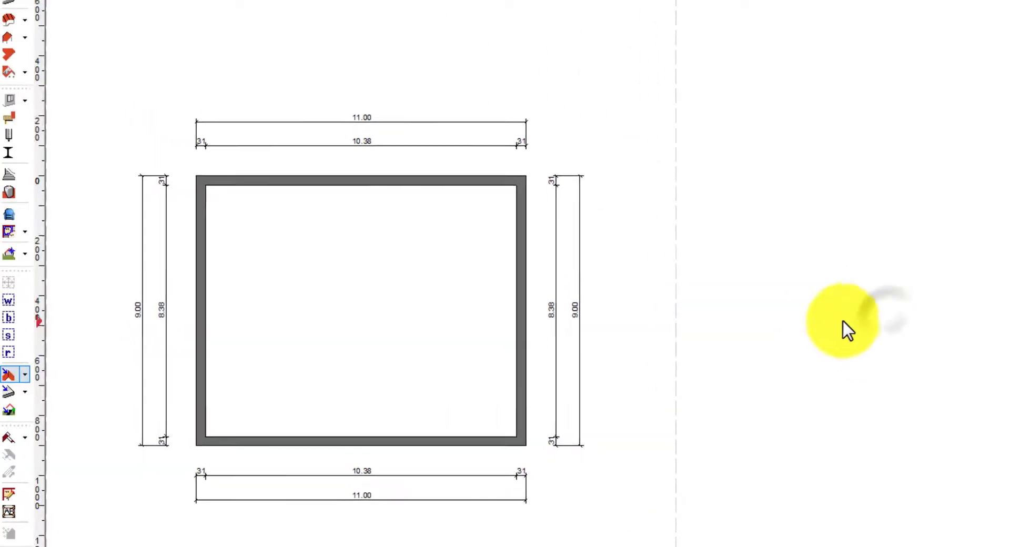
{"action": "left_click", "coordinate": [491, 182]}
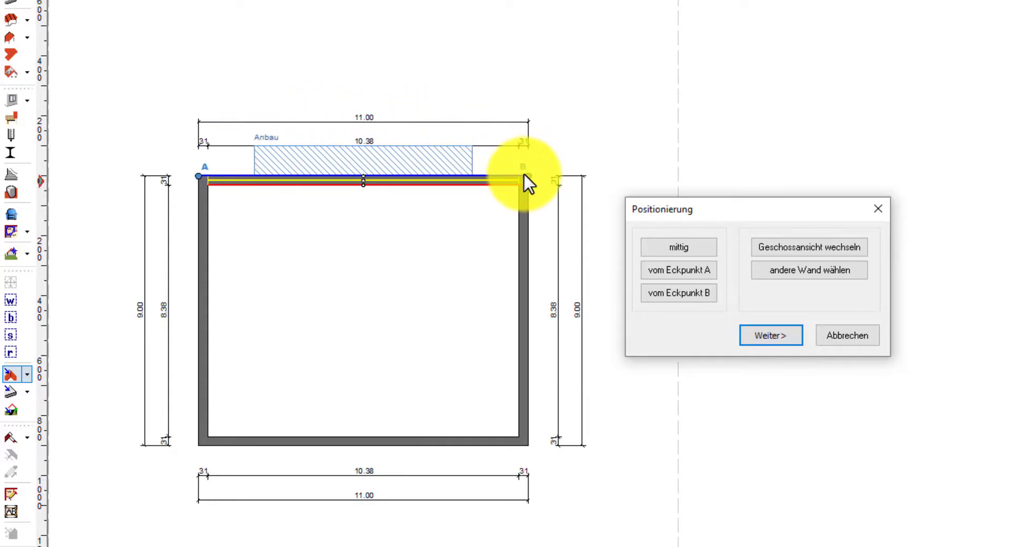
{"action": "left_click", "coordinate": [681, 291]}
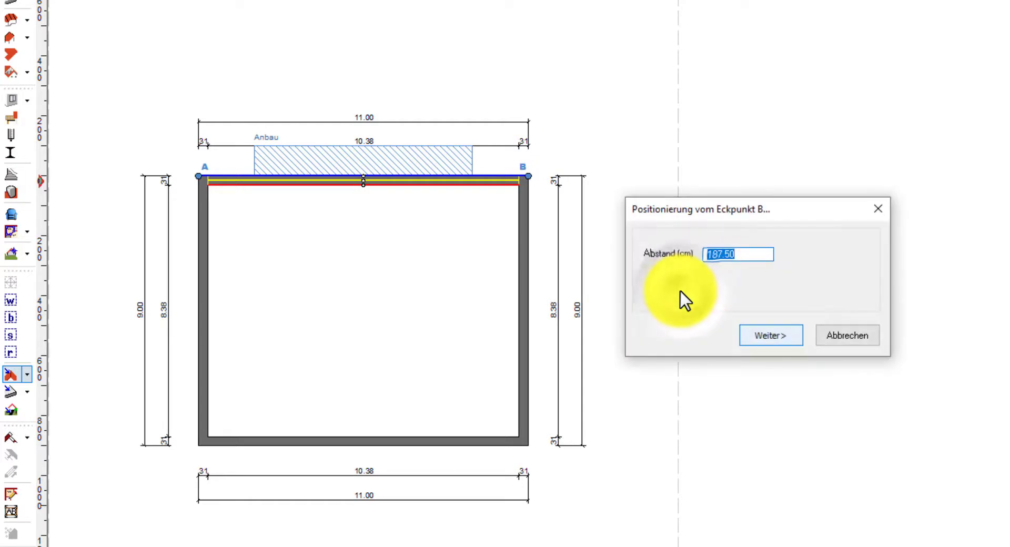
{"action": "type", "text": "0"}
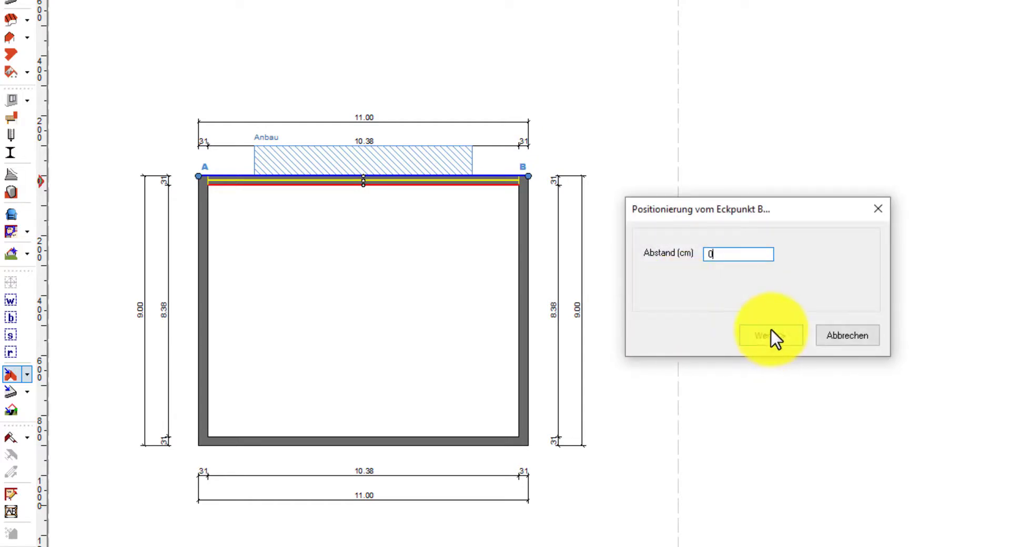
{"action": "left_click", "coordinate": [771, 331]}
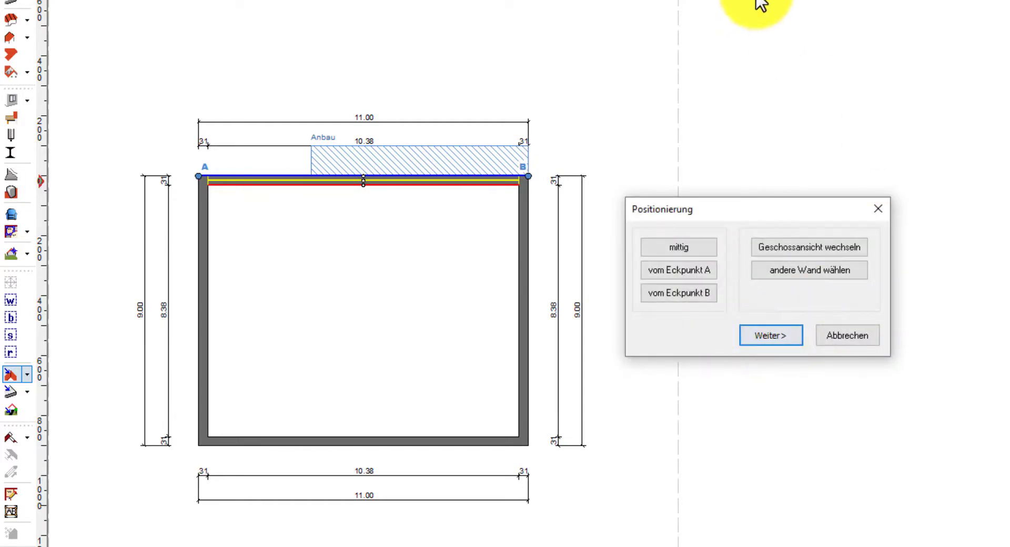
{"action": "left_click", "coordinate": [777, 334]}
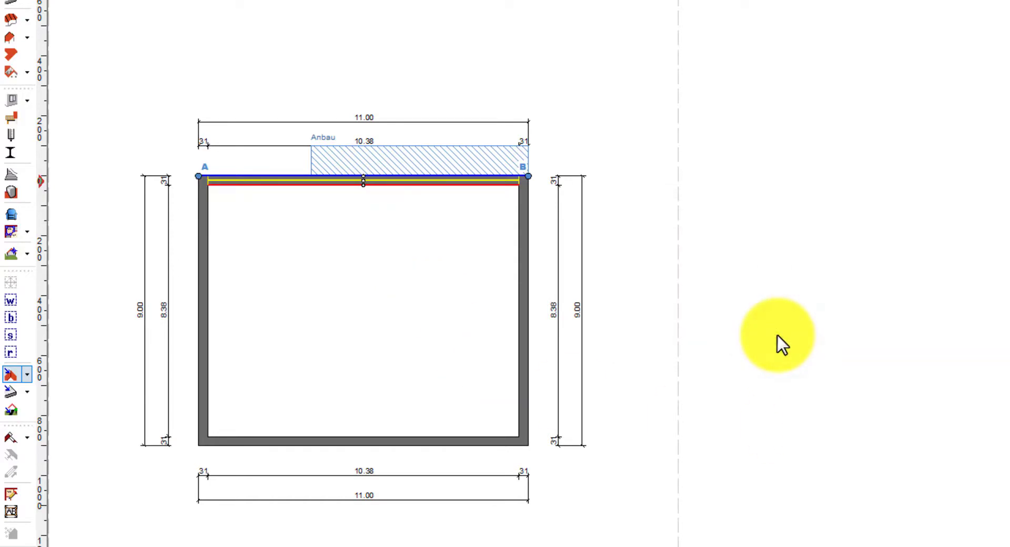
Finish the top extension without openings, using the last roof option, and select Erker und Anbauten
{"action": "left_click", "coordinate": [756, 458]}
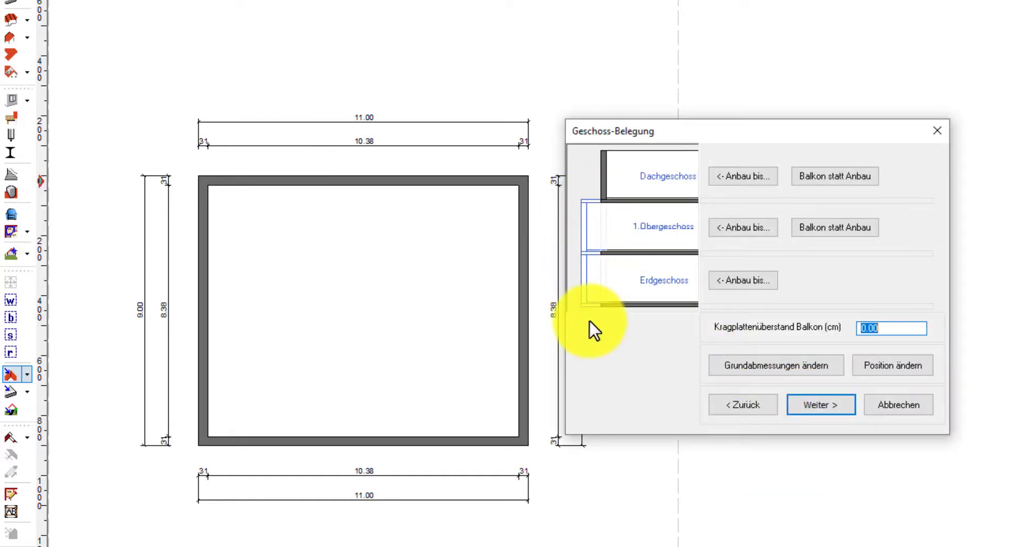
{"action": "left_click", "coordinate": [810, 410]}
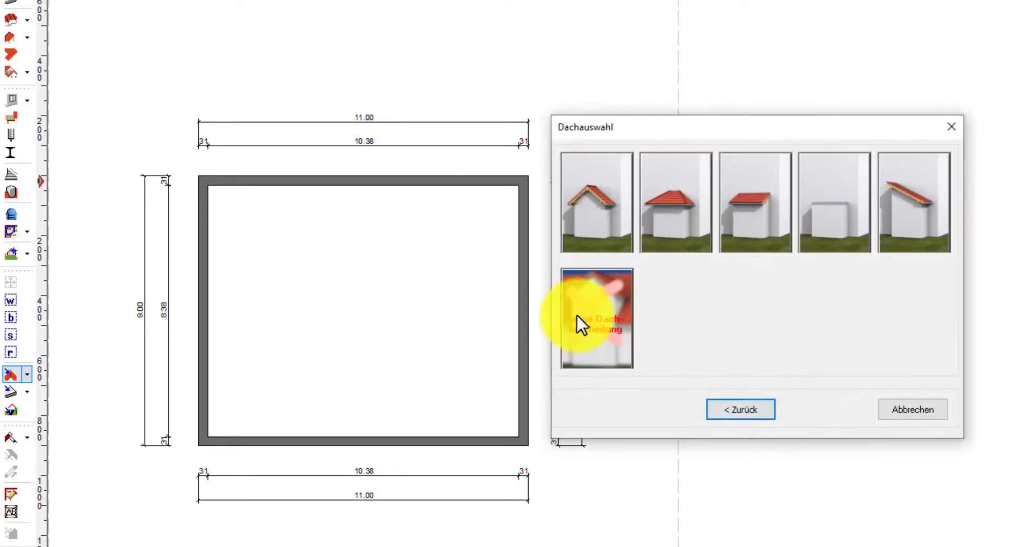
{"action": "left_click", "coordinate": [577, 314]}
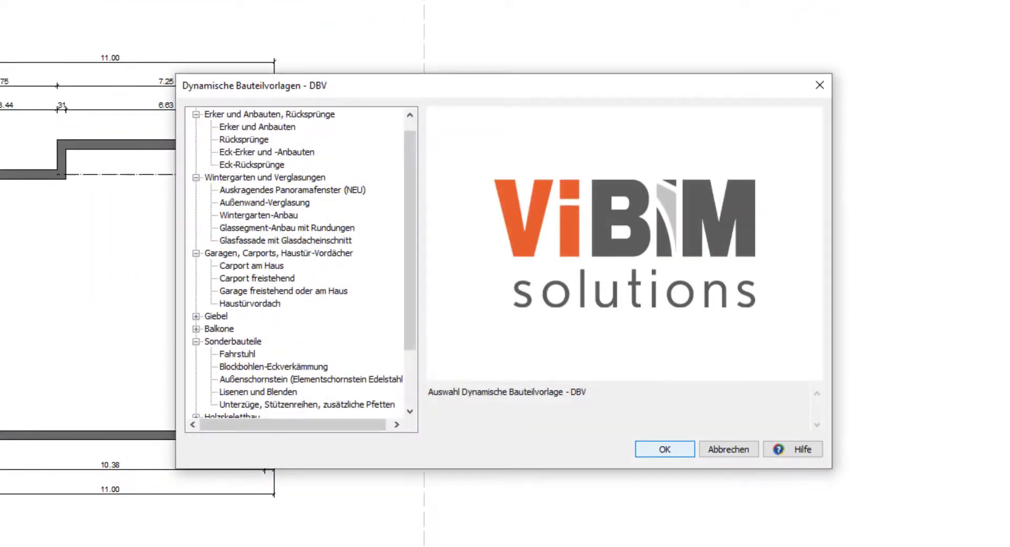
{"action": "left_click", "coordinate": [236, 128]}
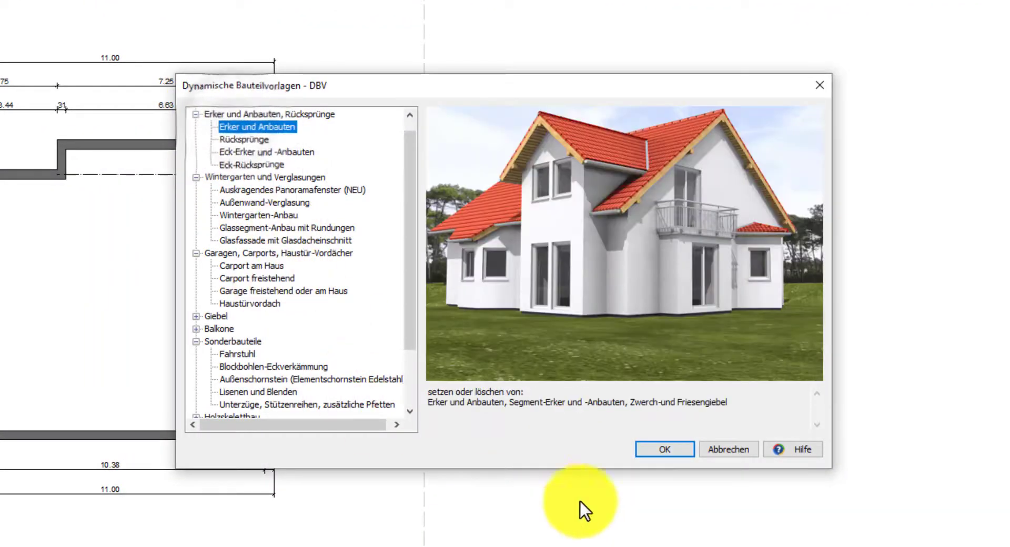
Configure a 725 × 100 cm rectangular extension and attach it to the bottom wall
{"action": "left_click", "coordinate": [665, 449]}
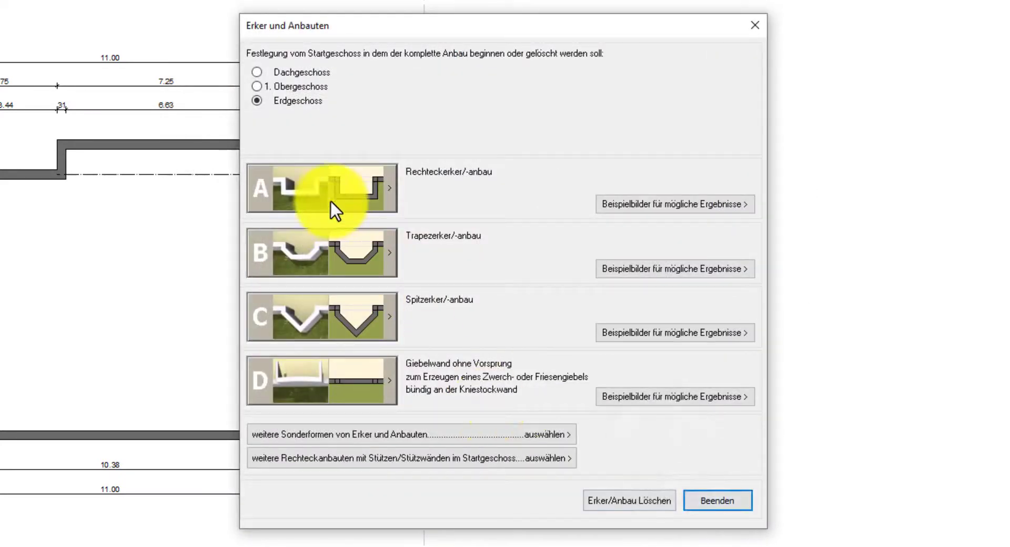
{"action": "left_click", "coordinate": [330, 200]}
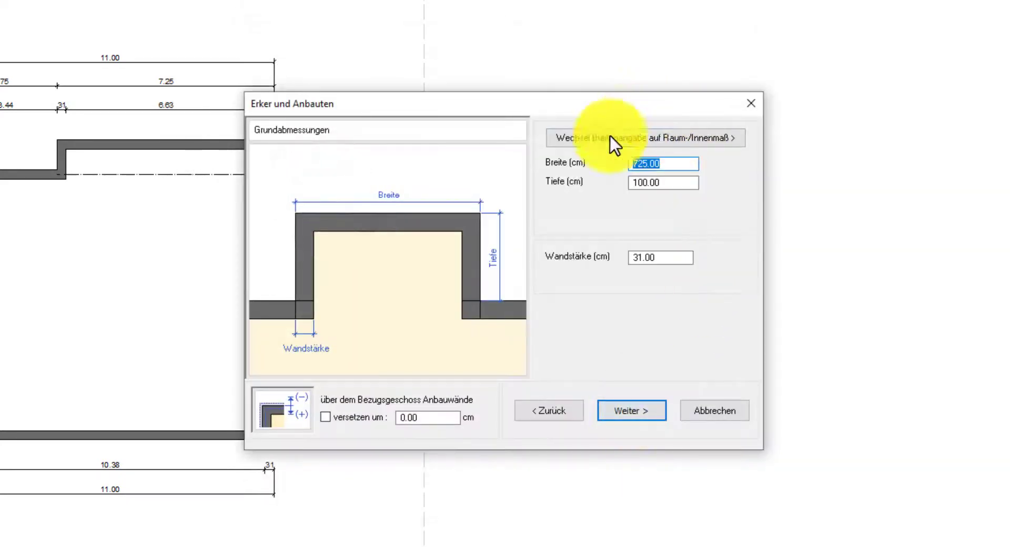
{"action": "left_click", "coordinate": [626, 412]}
{"action": "left_click", "coordinate": [631, 315]}
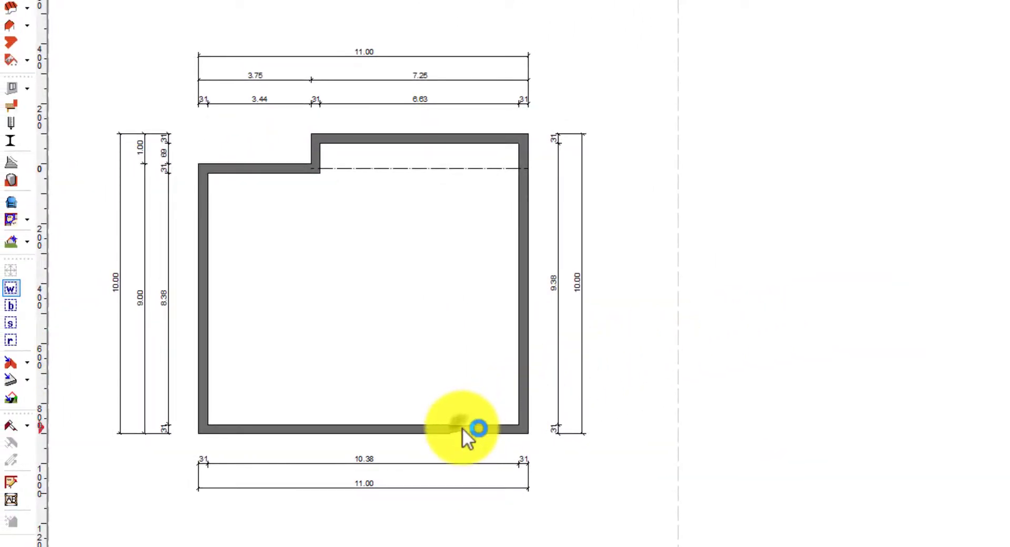
{"action": "left_click", "coordinate": [461, 427]}
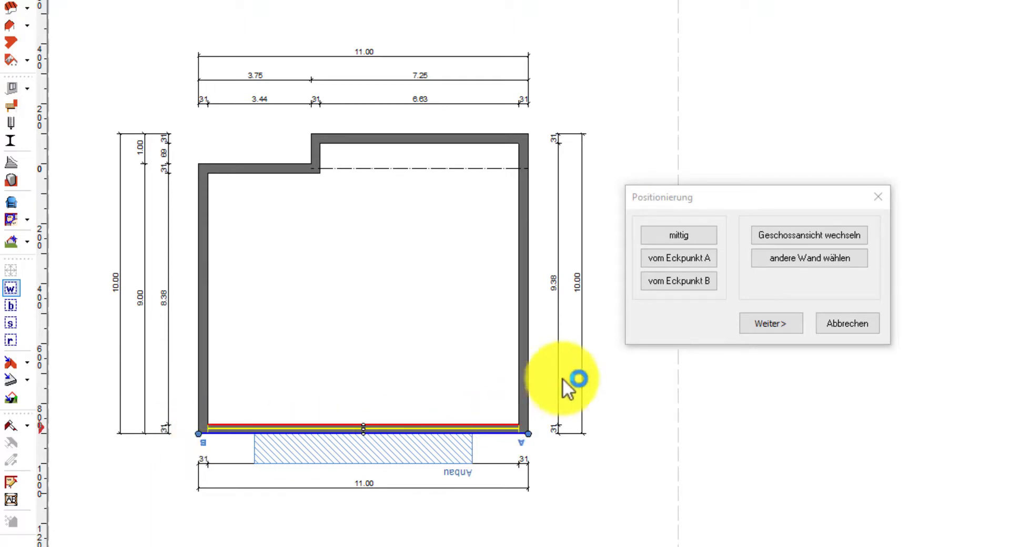
Position it flush from corner B and finish it with the last roof option
{"action": "left_click", "coordinate": [674, 284]}
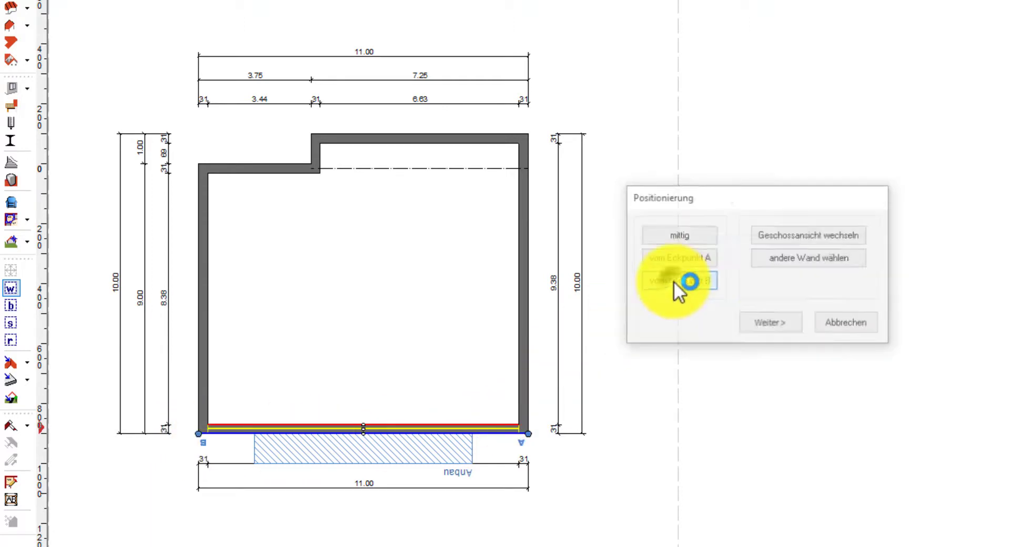
{"action": "type", "text": "0"}
{"action": "left_click", "coordinate": [772, 322]}
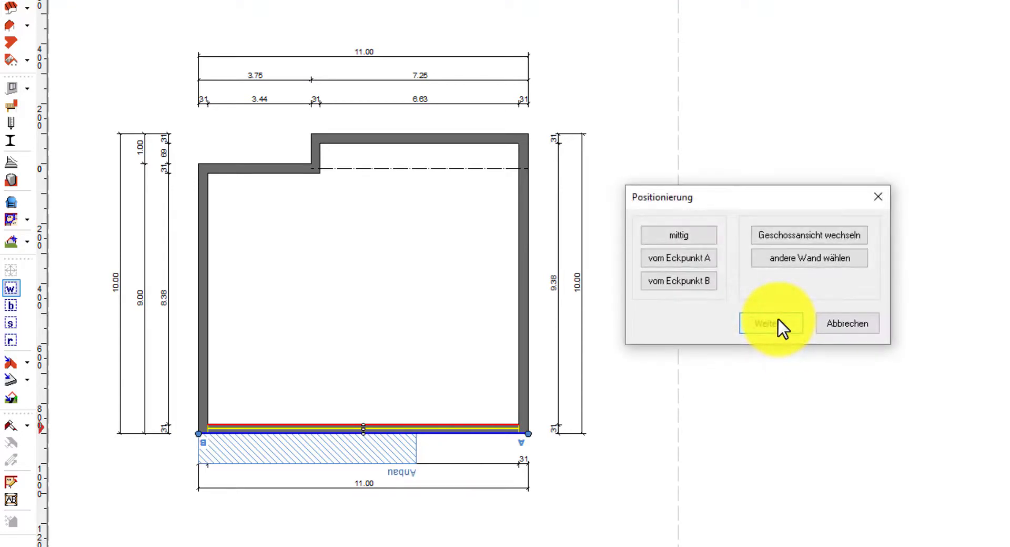
{"action": "left_click", "coordinate": [777, 321]}
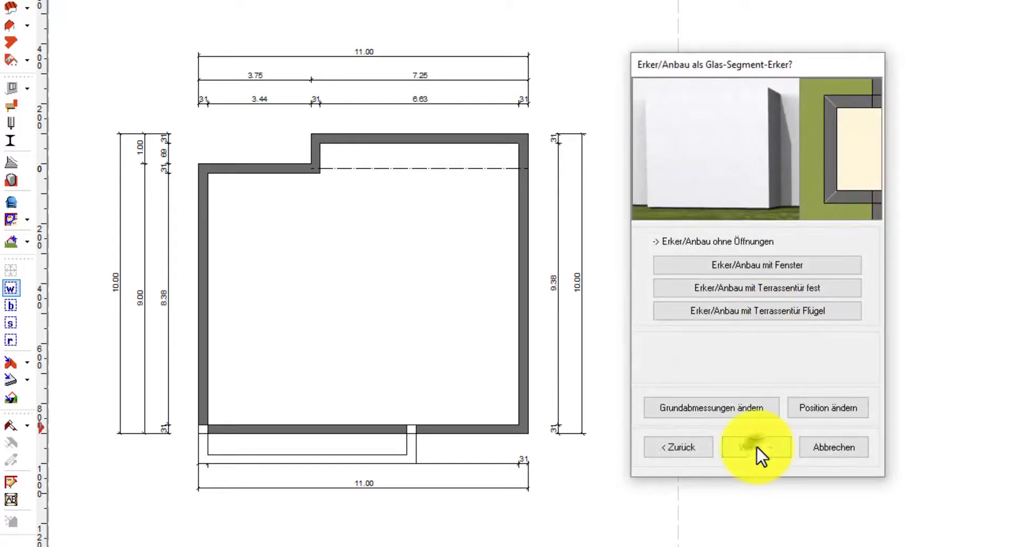
{"action": "left_click", "coordinate": [756, 446]}
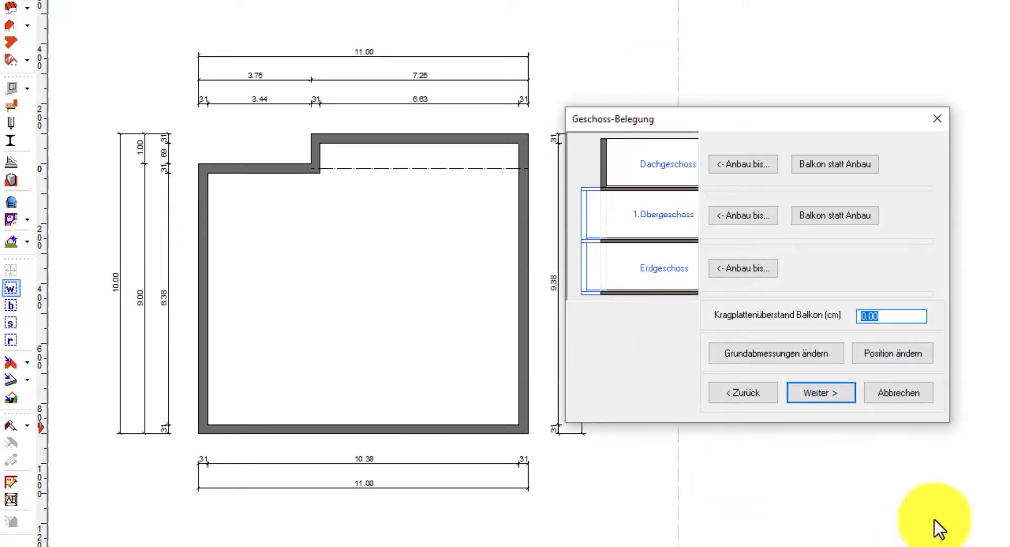
{"action": "left_click", "coordinate": [811, 392]}
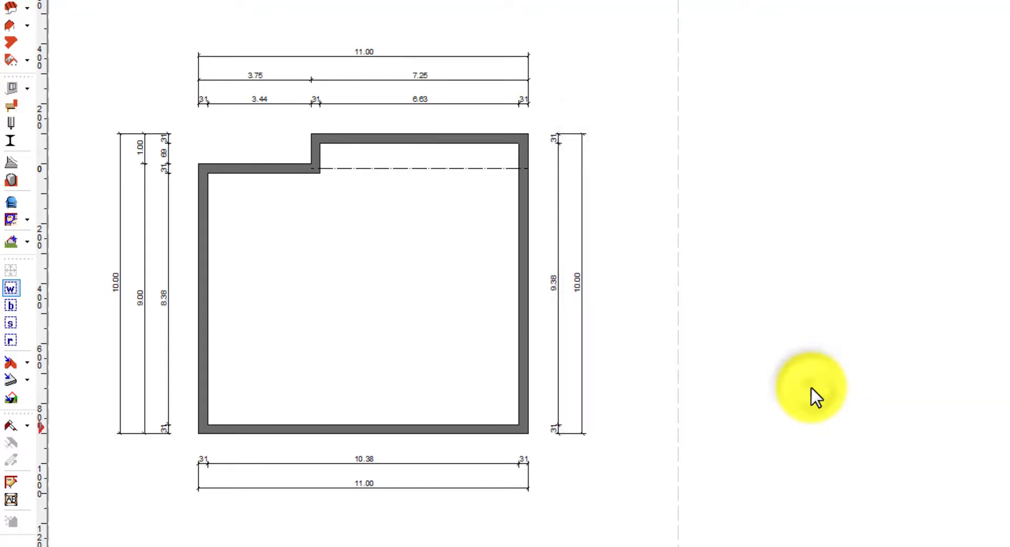
{"action": "left_click", "coordinate": [589, 288]}
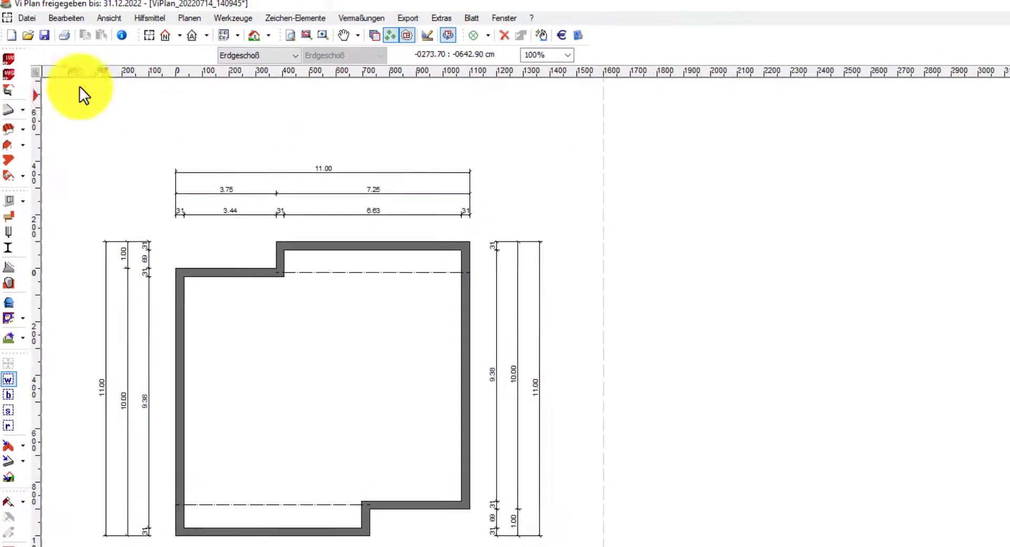
Draw 20.3 cm interior walls: a vertical partition across the house and one rising from the bottom wall
{"action": "left_click", "coordinate": [7, 59]}
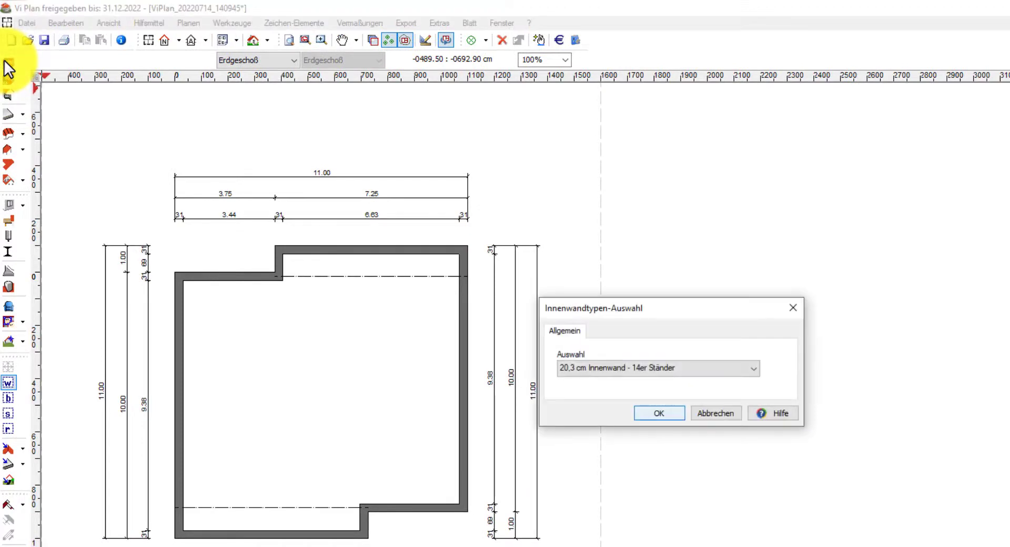
{"action": "left_click", "coordinate": [658, 413]}
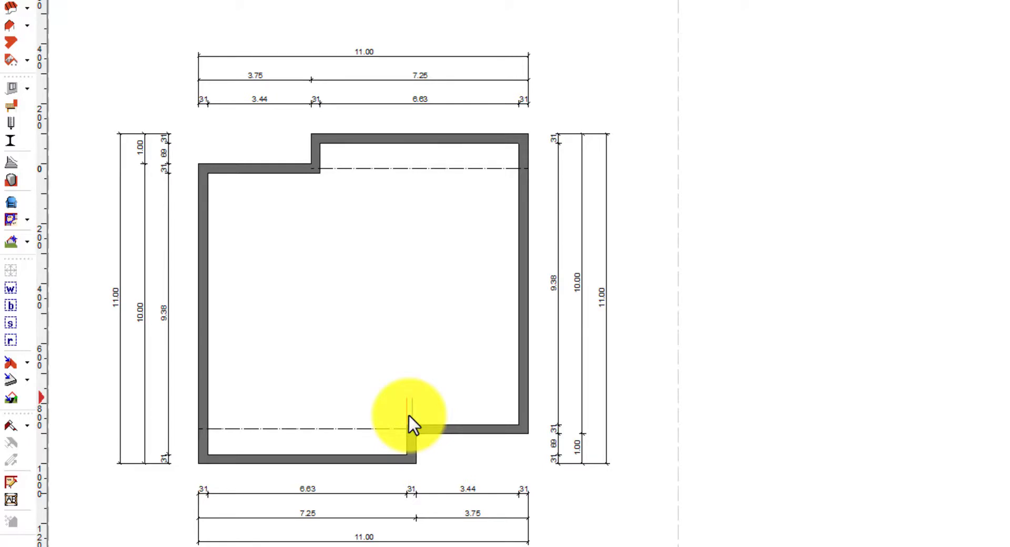
{"action": "left_click", "coordinate": [409, 415]}
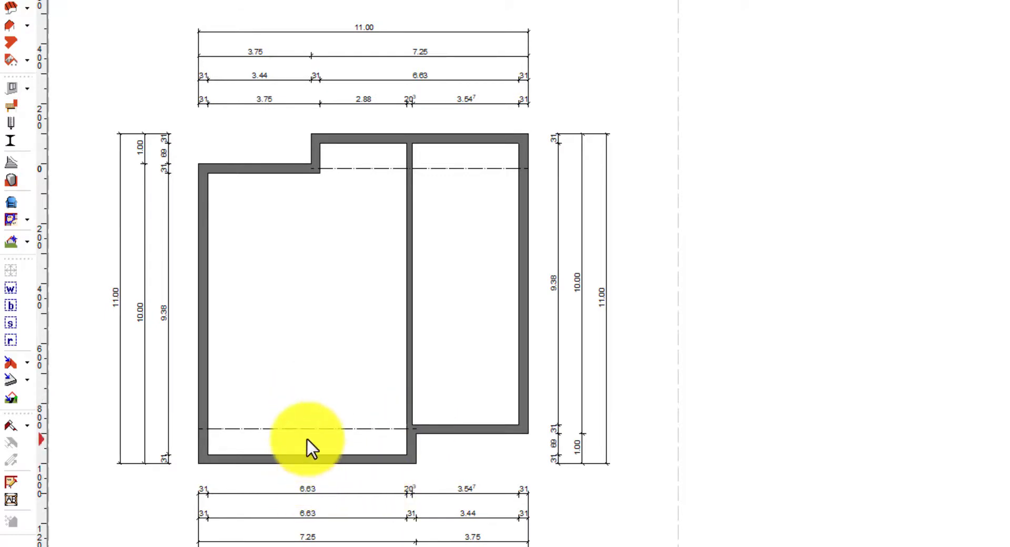
{"action": "left_click", "coordinate": [318, 176]}
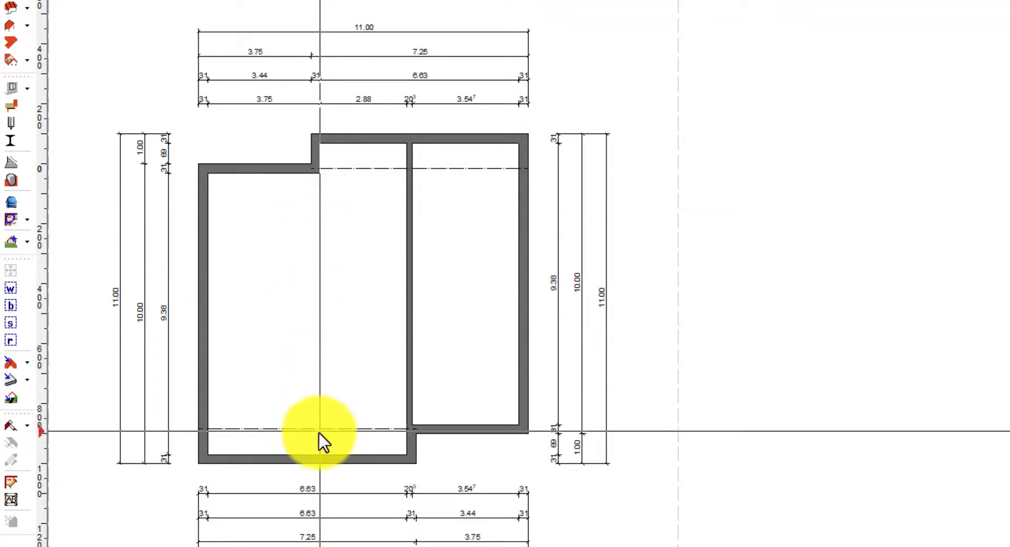
{"action": "left_click", "coordinate": [318, 457]}
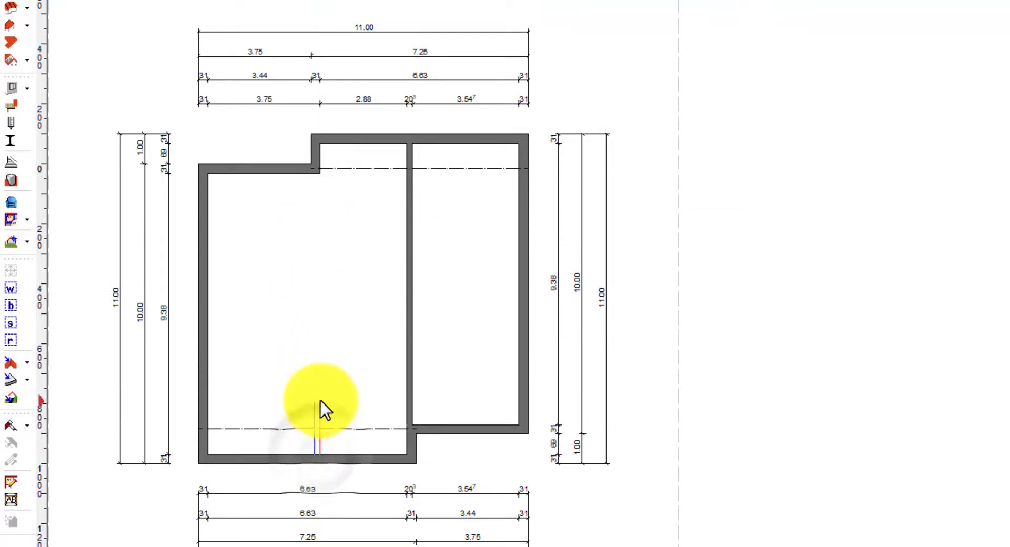
{"action": "left_click", "coordinate": [316, 319]}
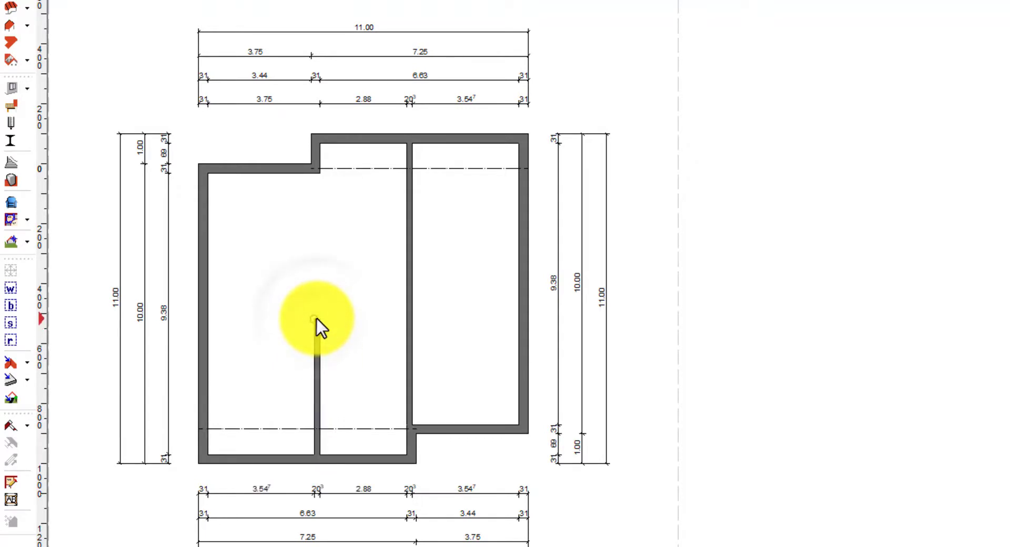
Draw a horizontal wall from the left outer wall and extend it to join the vertical partition
{"action": "left_click", "coordinate": [213, 185]}
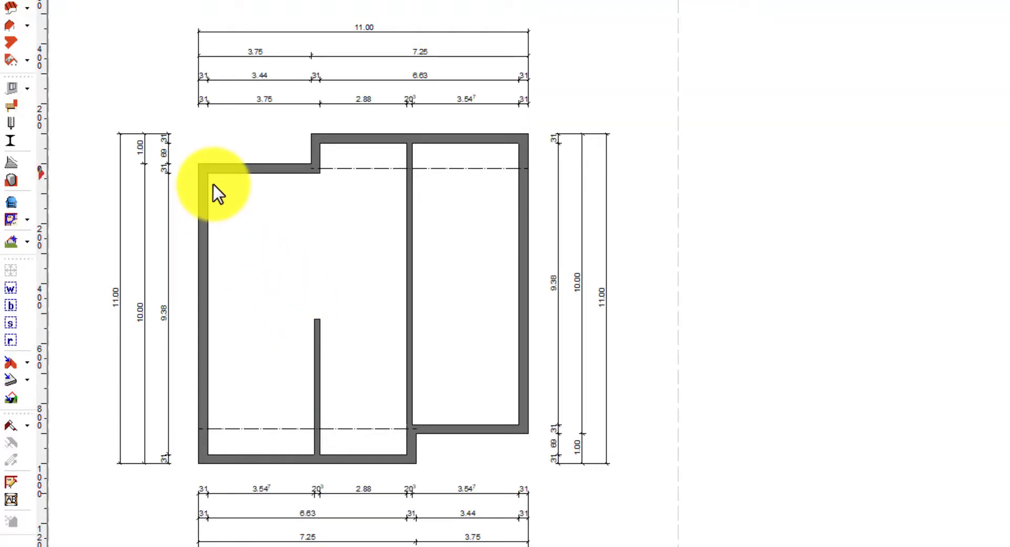
{"action": "left_click", "coordinate": [211, 447]}
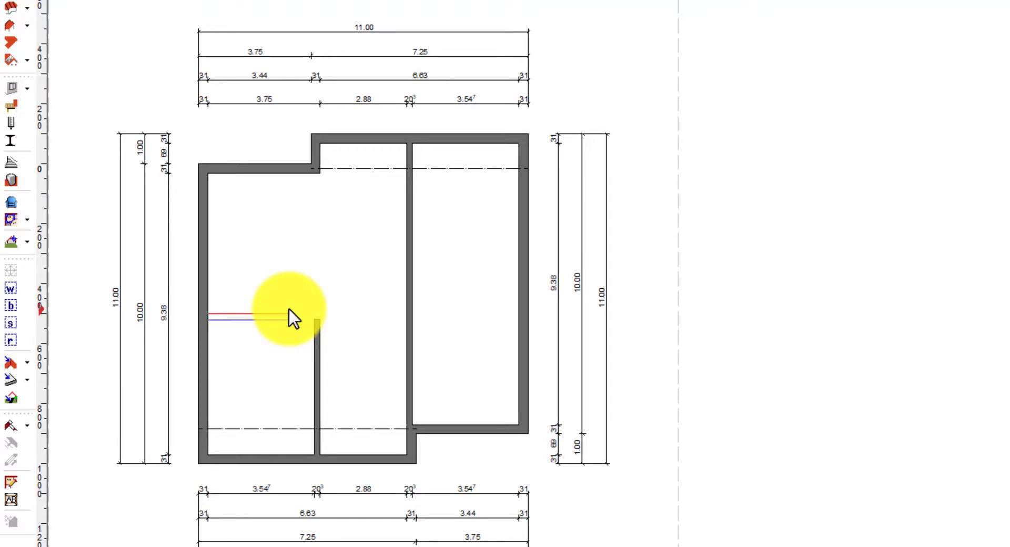
{"action": "left_click", "coordinate": [289, 315]}
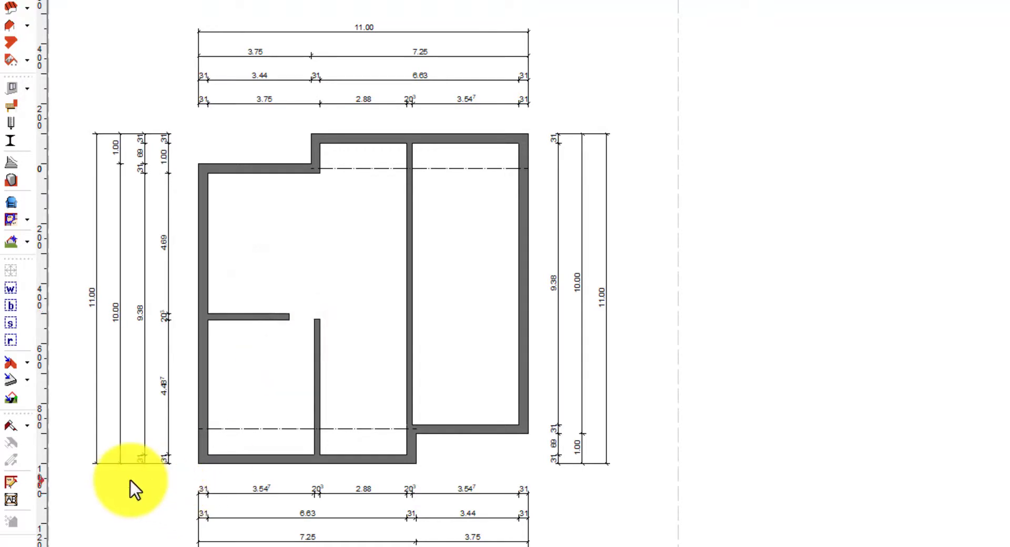
{"action": "left_click", "coordinate": [10, 425]}
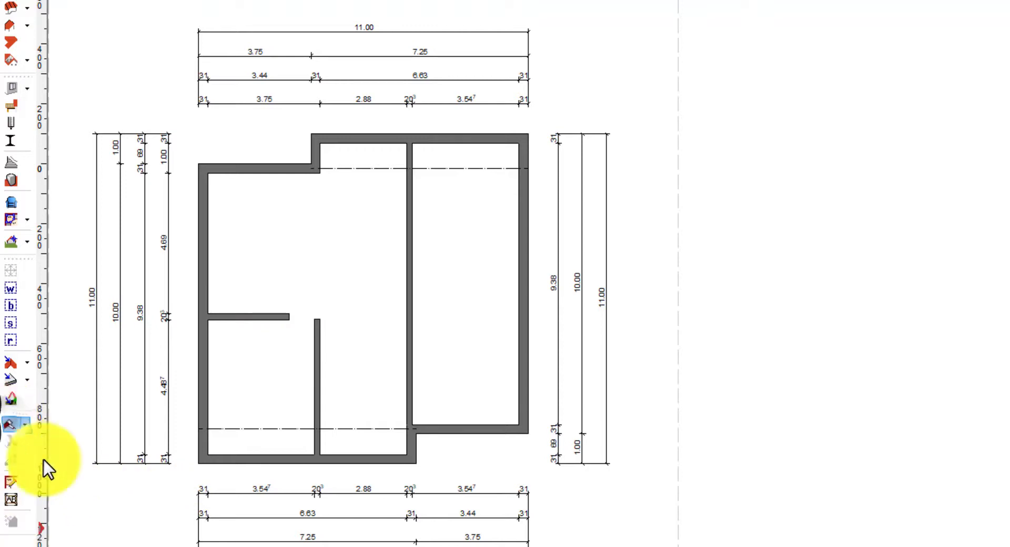
{"action": "left_click", "coordinate": [264, 316]}
{"action": "left_click", "coordinate": [318, 374]}
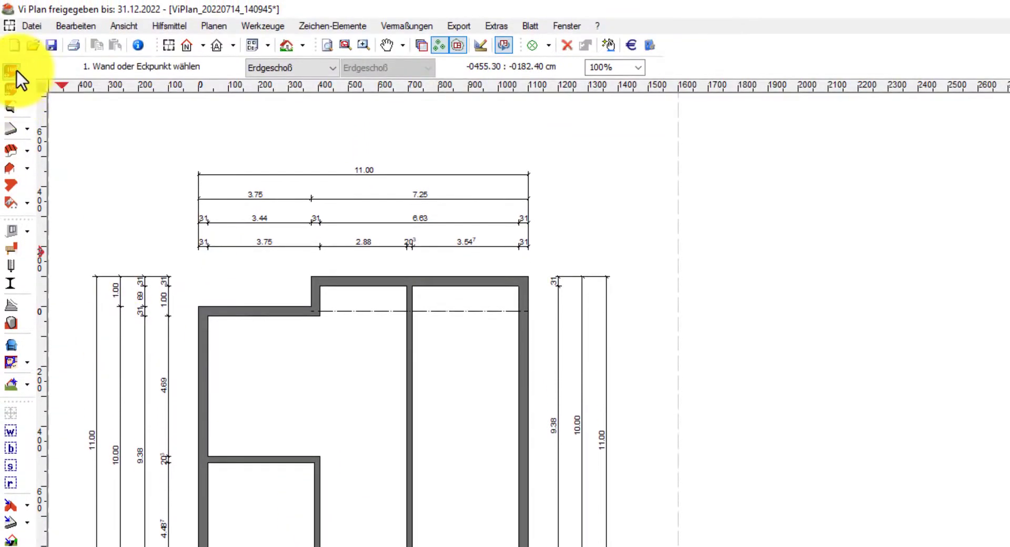
Draw two horizontal interior walls from the right wall to the middle partition, leaving a 1.50 m bottom room
{"action": "left_click", "coordinate": [14, 71]}
{"action": "left_click", "coordinate": [765, 468]}
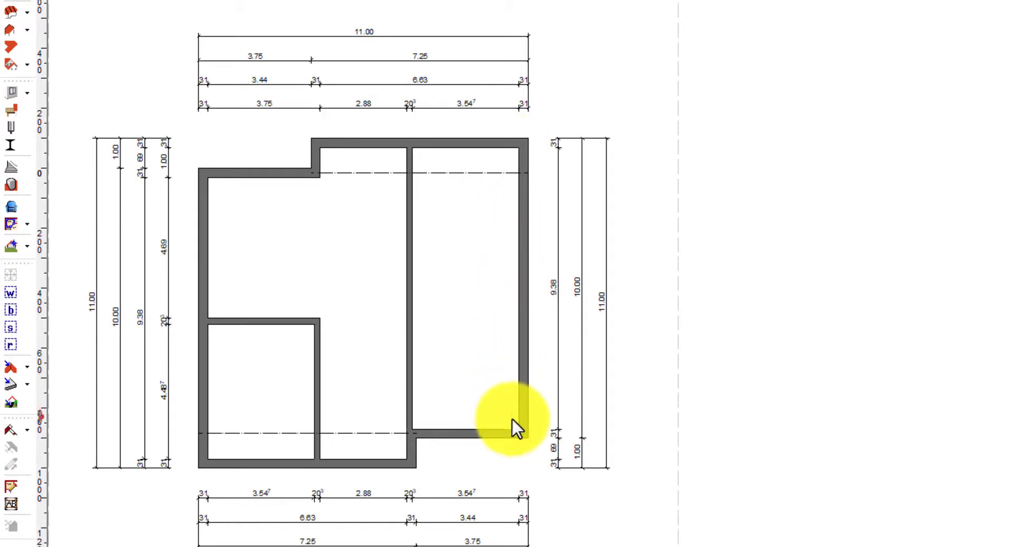
{"action": "left_click", "coordinate": [518, 291]}
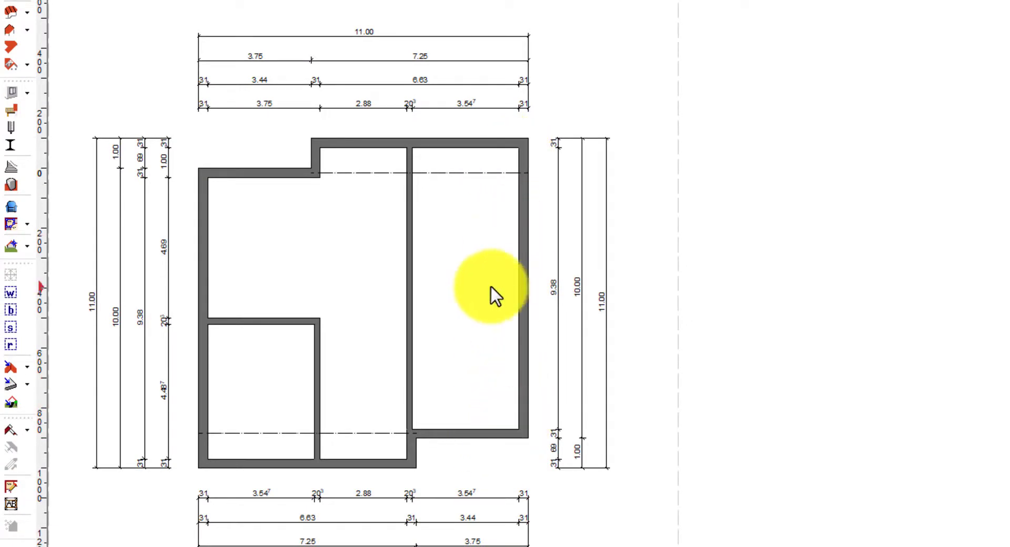
{"action": "left_click", "coordinate": [459, 285]}
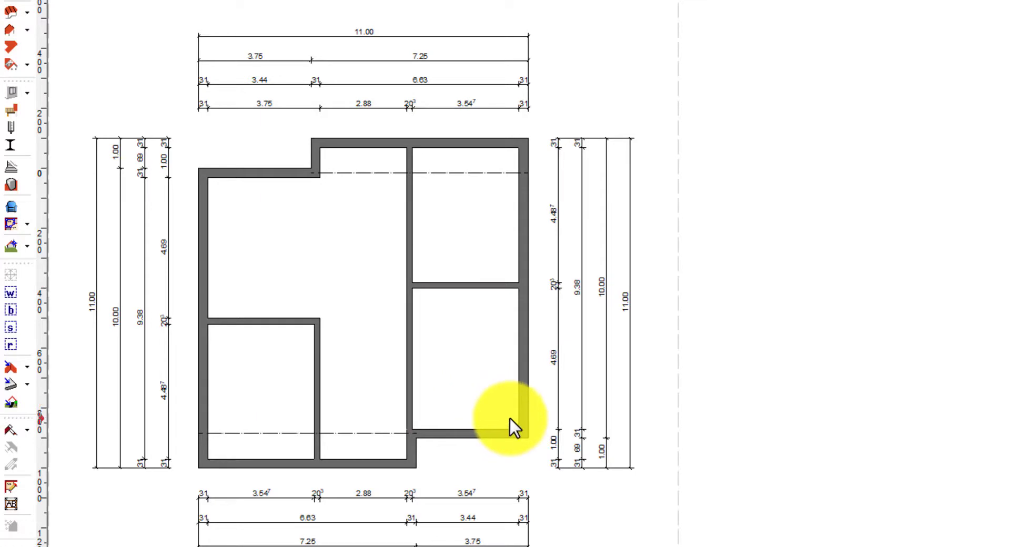
{"action": "key", "text": "Tab"}
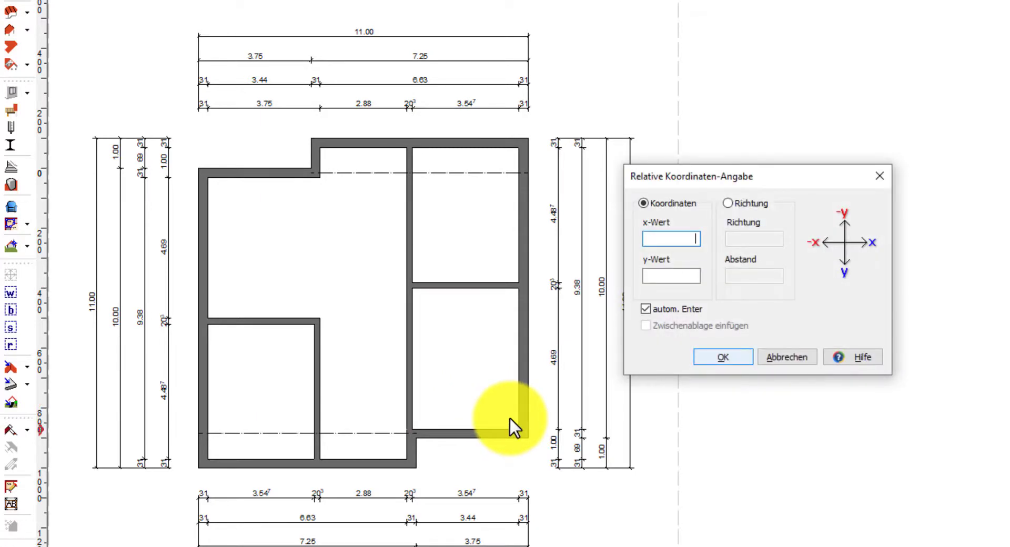
{"action": "key", "text": "Tab"}
{"action": "type", "text": "50"}
{"action": "key", "text": "Return"}
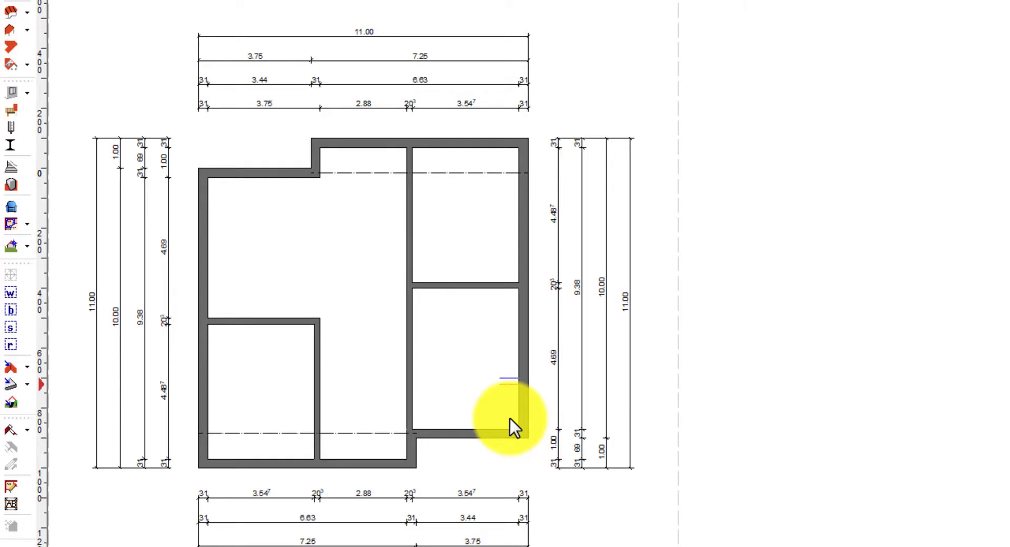
{"action": "key", "text": "Return"}
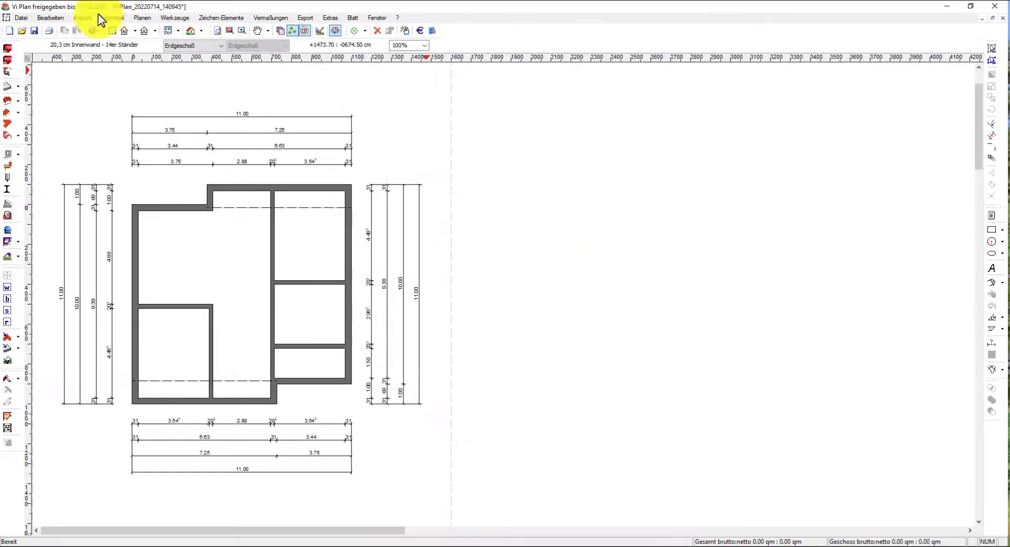
Insert a Terrassentür of 151.0 x 226.0 with Doppelflügel sash into the left room's top wall
{"action": "left_click", "coordinate": [17, 154]}
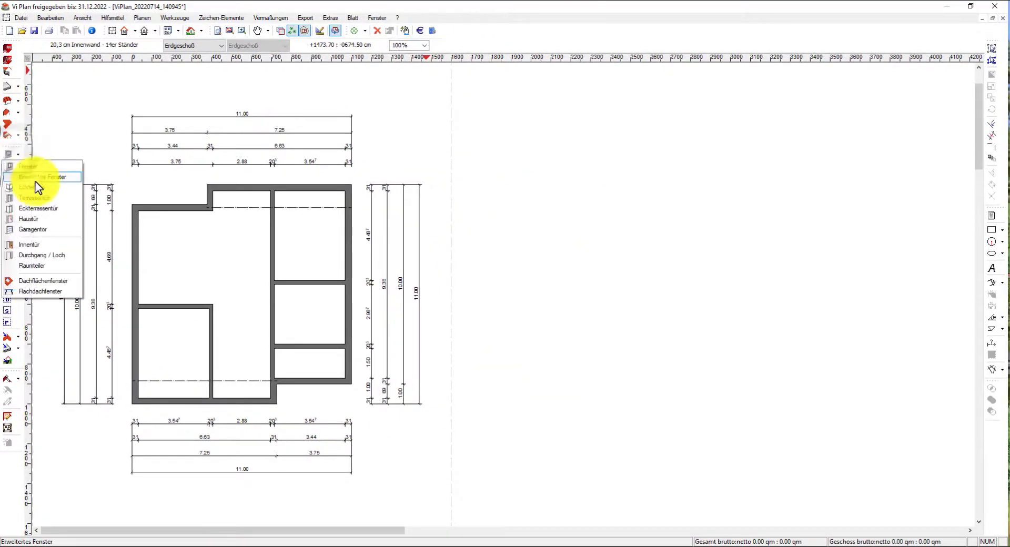
{"action": "left_click", "coordinate": [35, 200]}
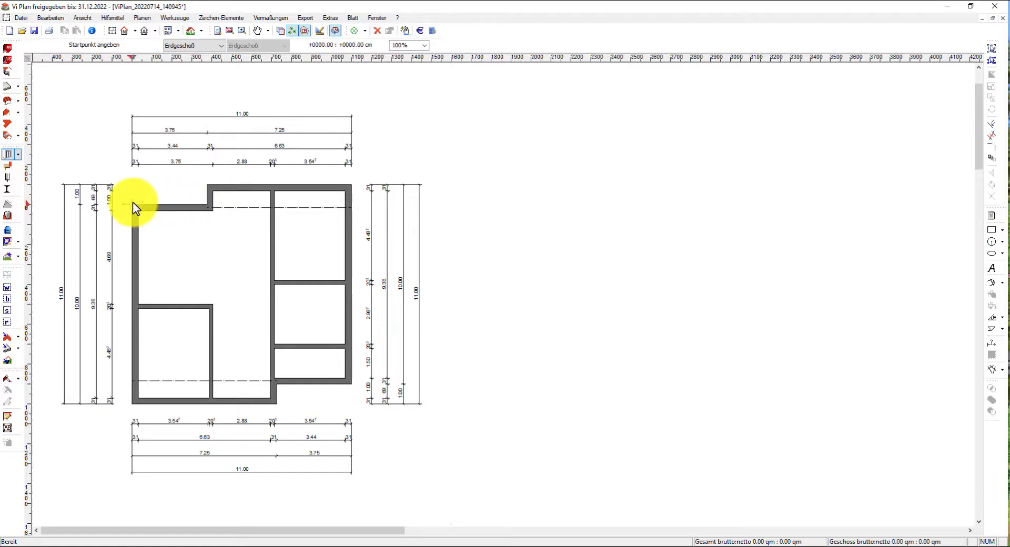
{"action": "left_click", "coordinate": [169, 204]}
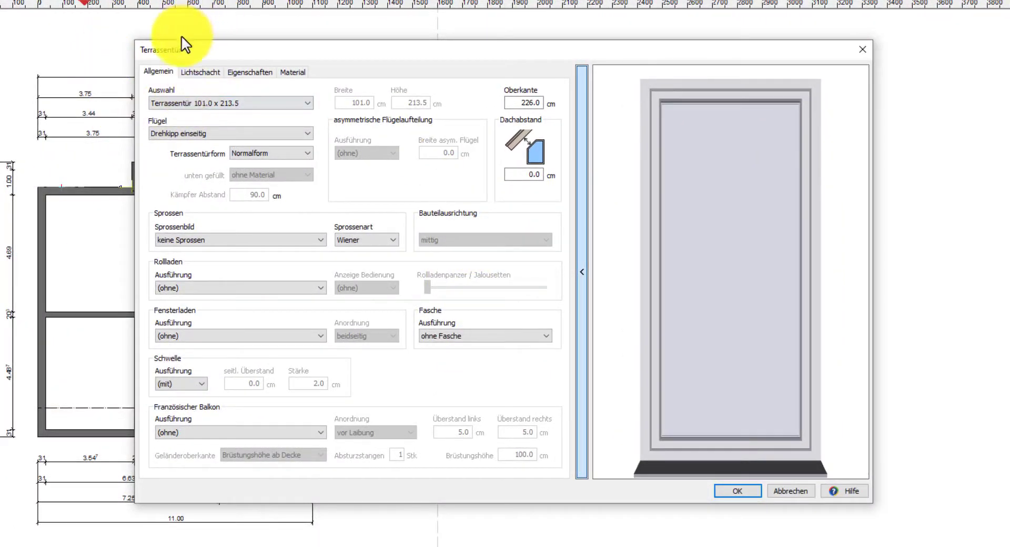
{"action": "left_click", "coordinate": [311, 103]}
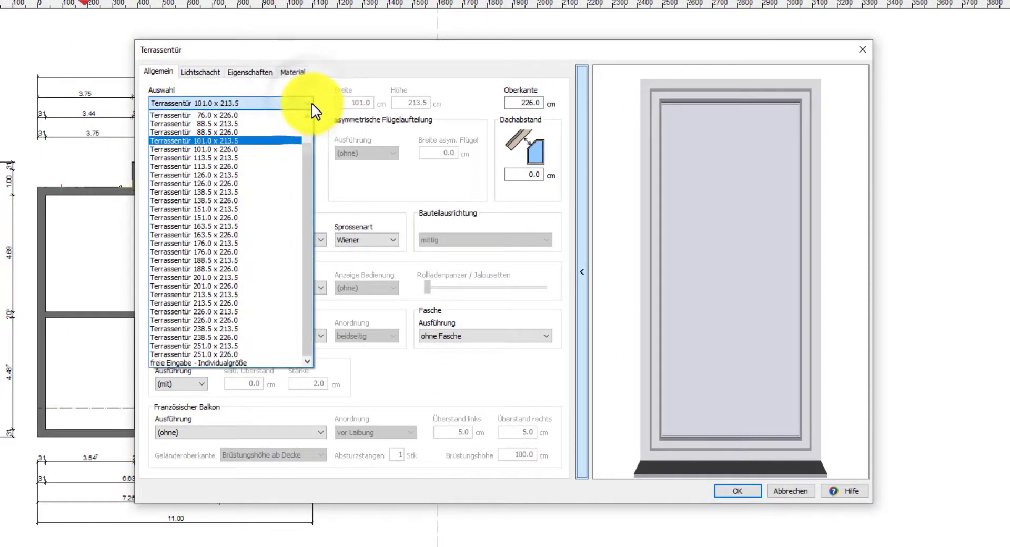
{"action": "left_click", "coordinate": [251, 217]}
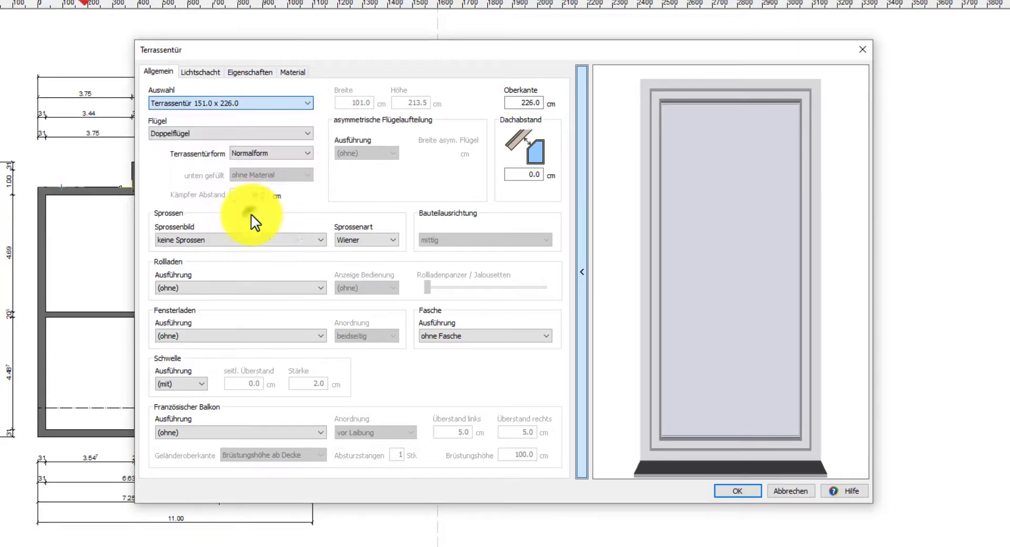
{"action": "left_click", "coordinate": [292, 136]}
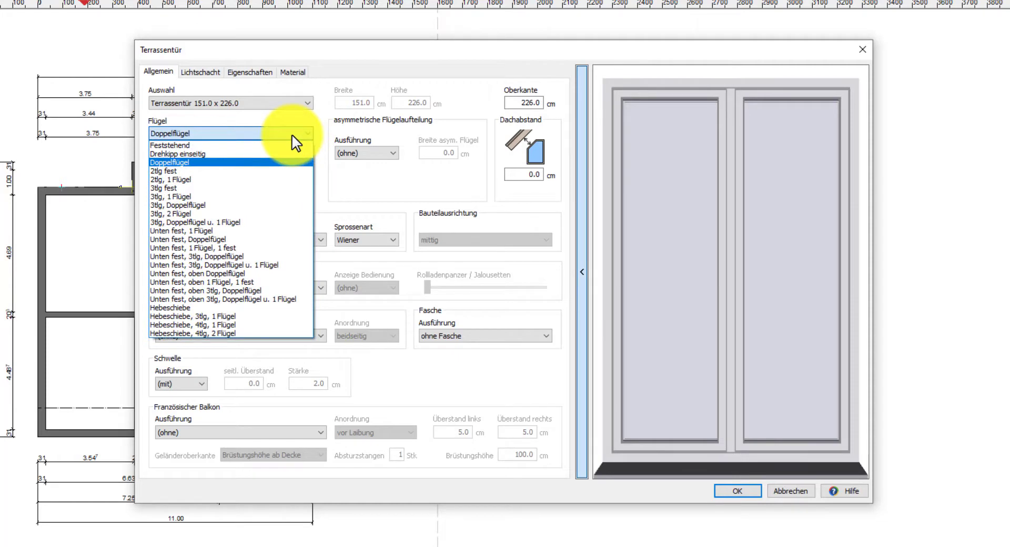
{"action": "left_click", "coordinate": [292, 135]}
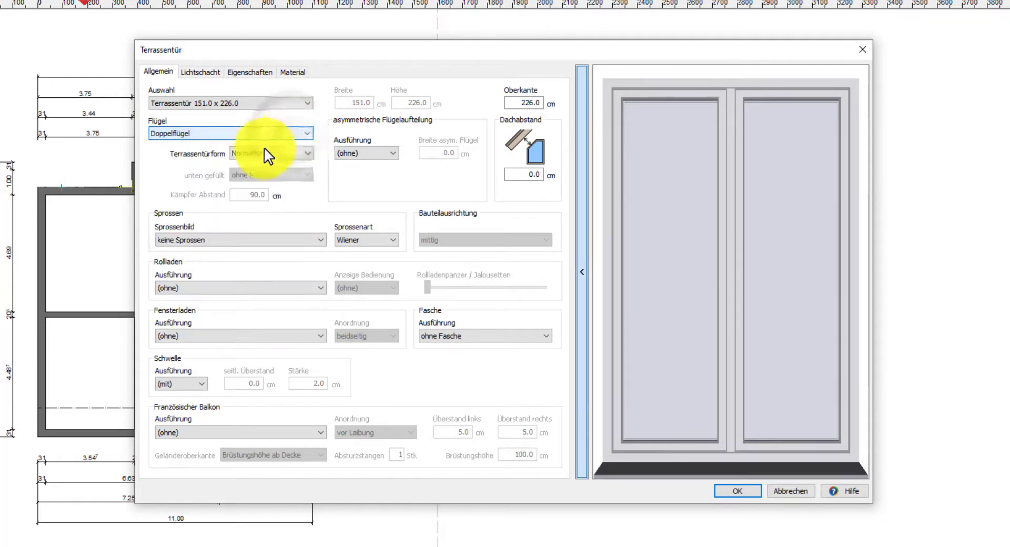
{"action": "left_click", "coordinate": [743, 487]}
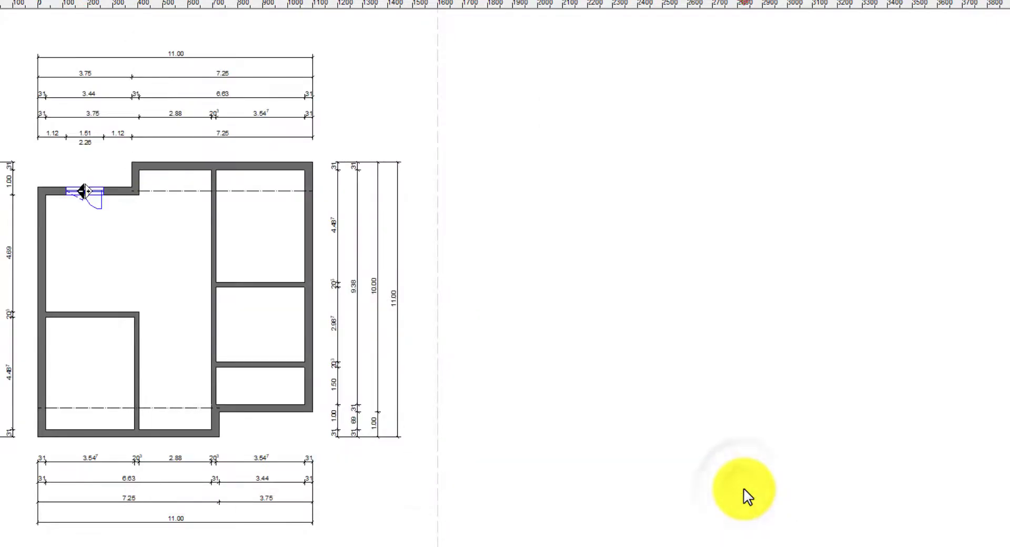
{"action": "left_click", "coordinate": [679, 393]}
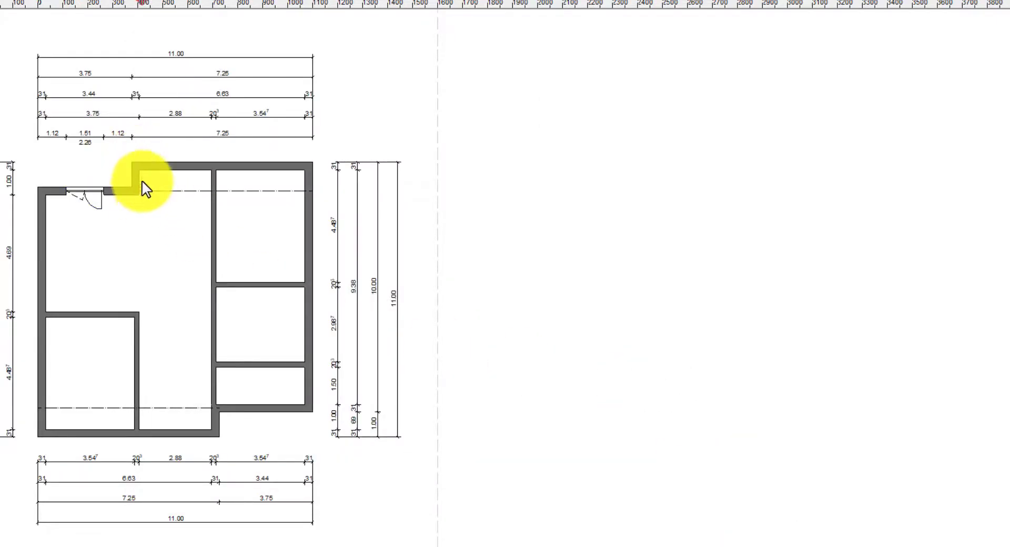
Place a 151.0 x 226.0 terrace door without glazing bars in the top wall
{"action": "left_click", "coordinate": [141, 170]}
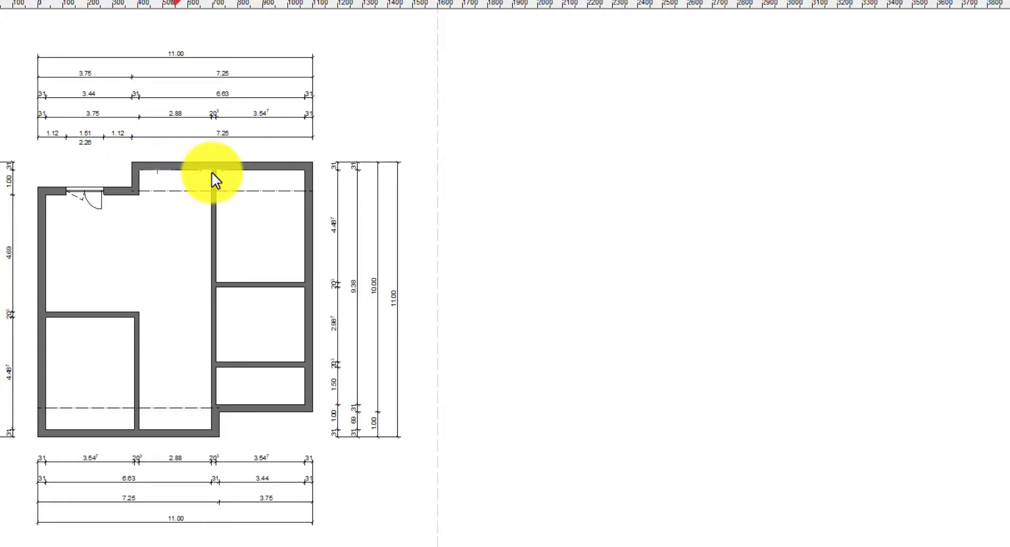
{"action": "left_click", "coordinate": [211, 171]}
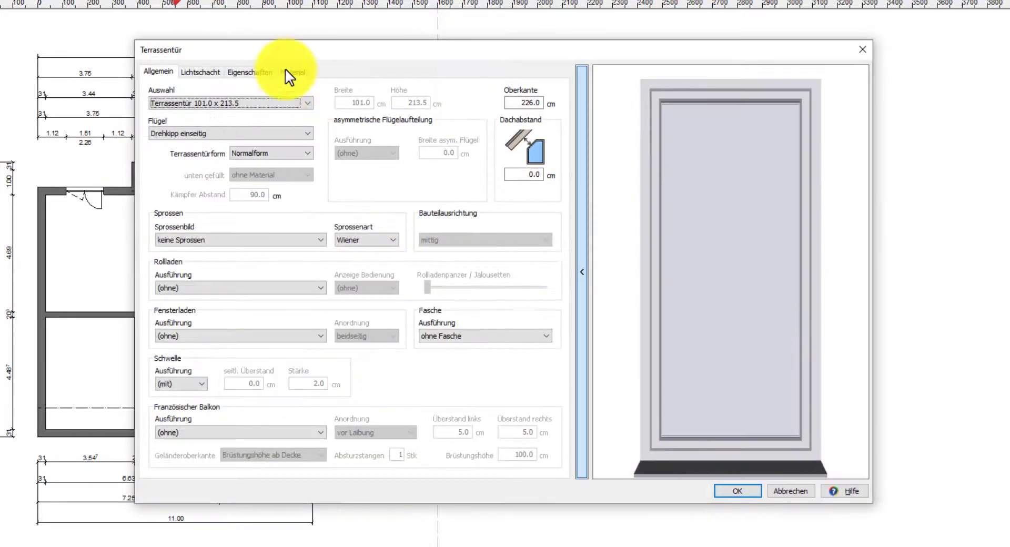
{"action": "left_click", "coordinate": [285, 101]}
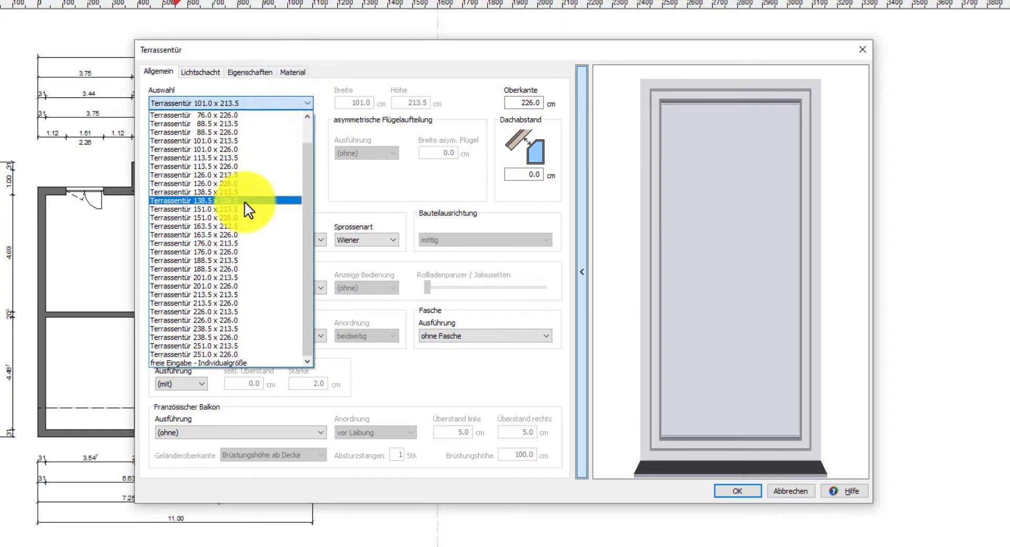
{"action": "left_click", "coordinate": [244, 217]}
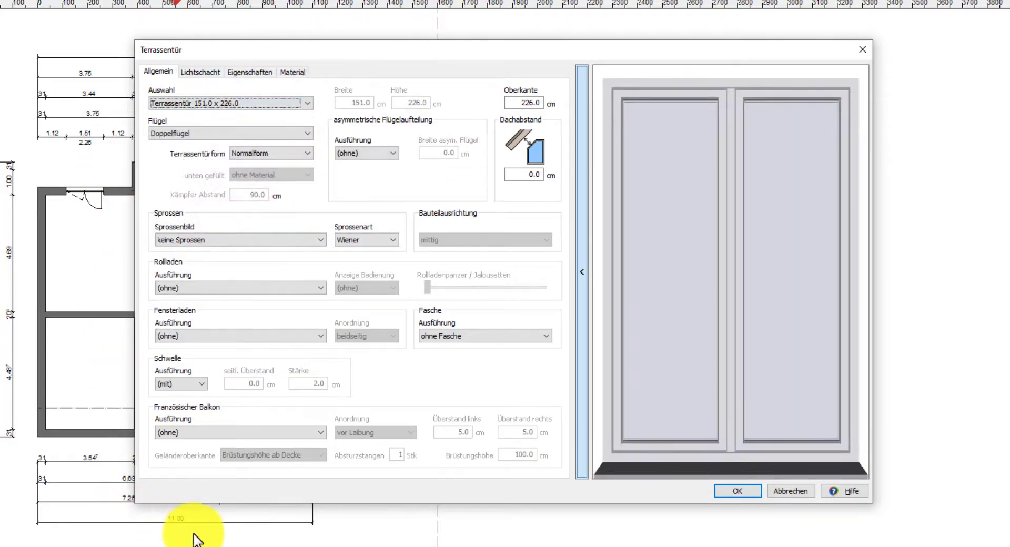
{"action": "left_click", "coordinate": [320, 240]}
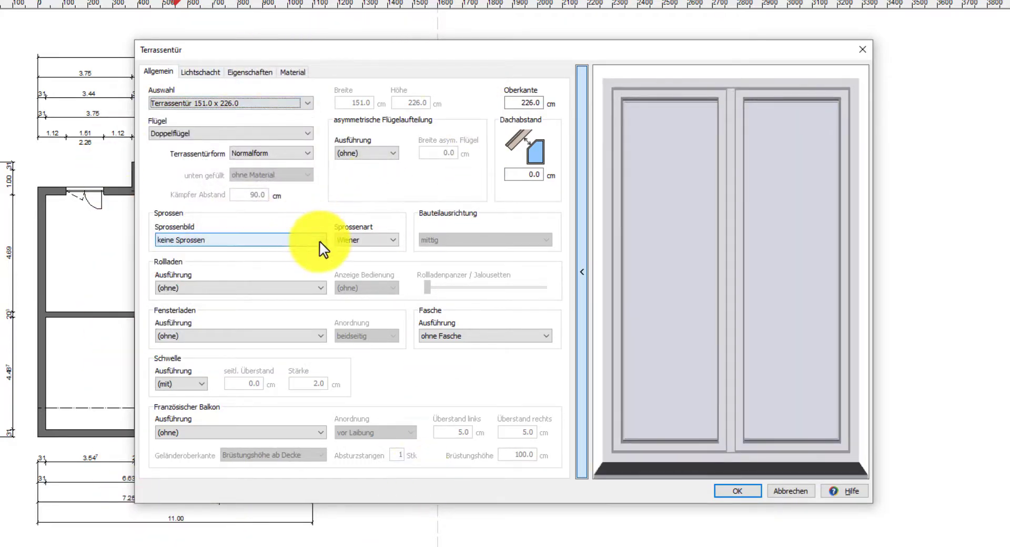
{"action": "left_click", "coordinate": [320, 241]}
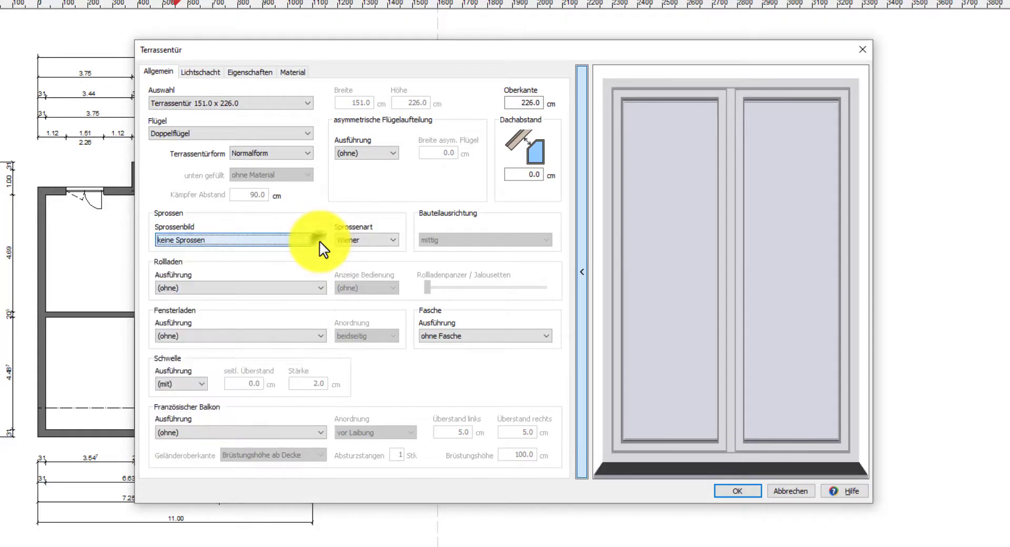
{"action": "left_click", "coordinate": [725, 494]}
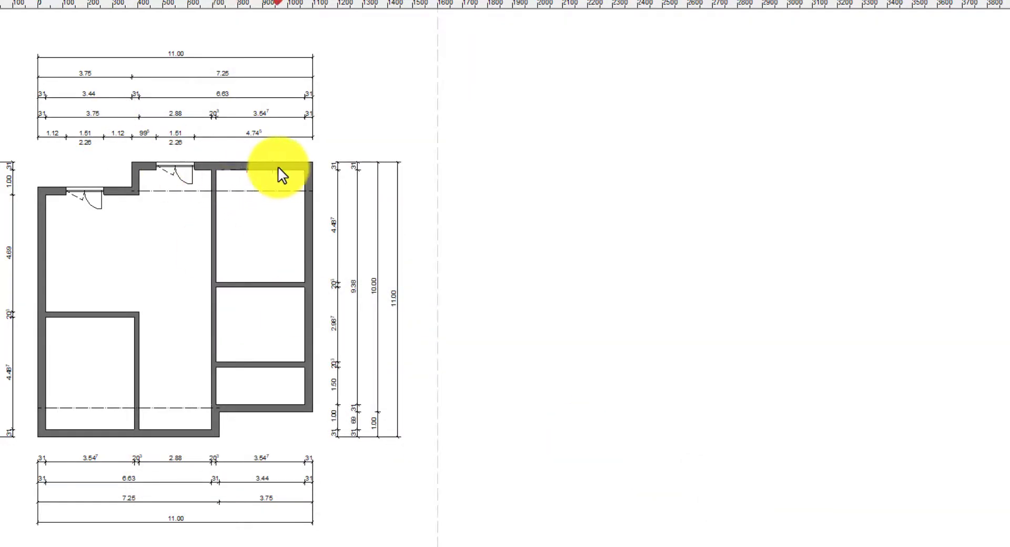
Place another 151.0 x 226.0 terrace door further right in the top wall
{"action": "left_click", "coordinate": [302, 169]}
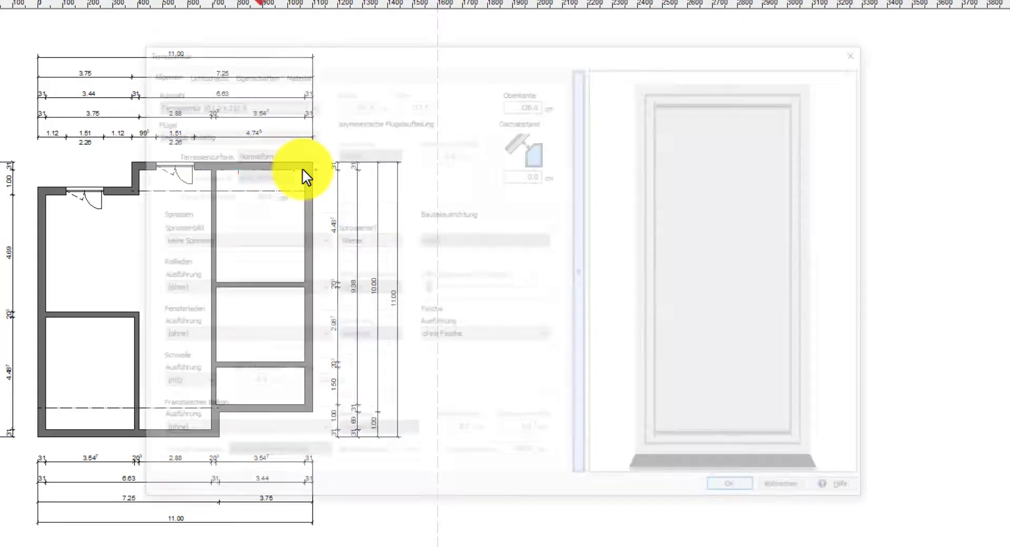
{"action": "left_click", "coordinate": [258, 102]}
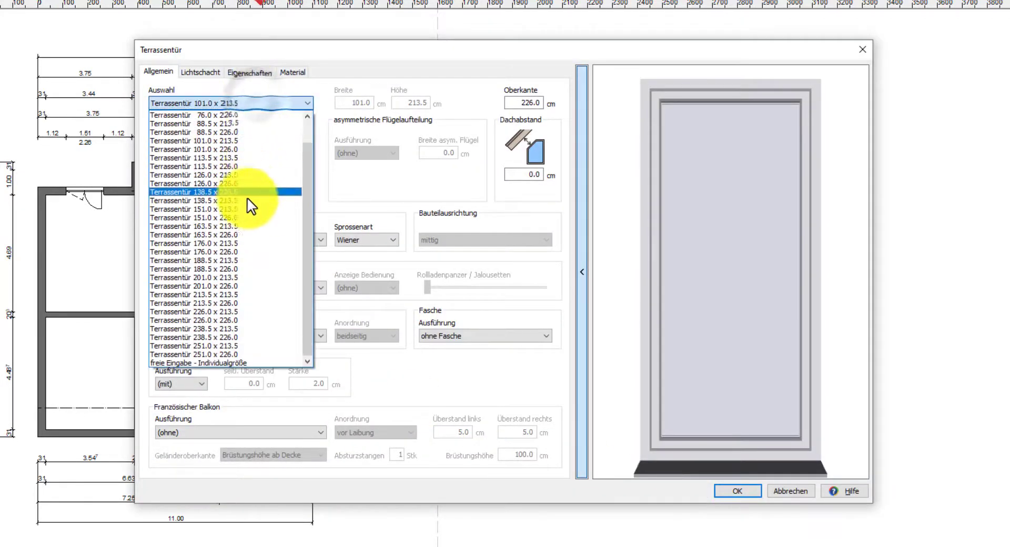
{"action": "left_click", "coordinate": [248, 217]}
{"action": "left_click", "coordinate": [738, 490]}
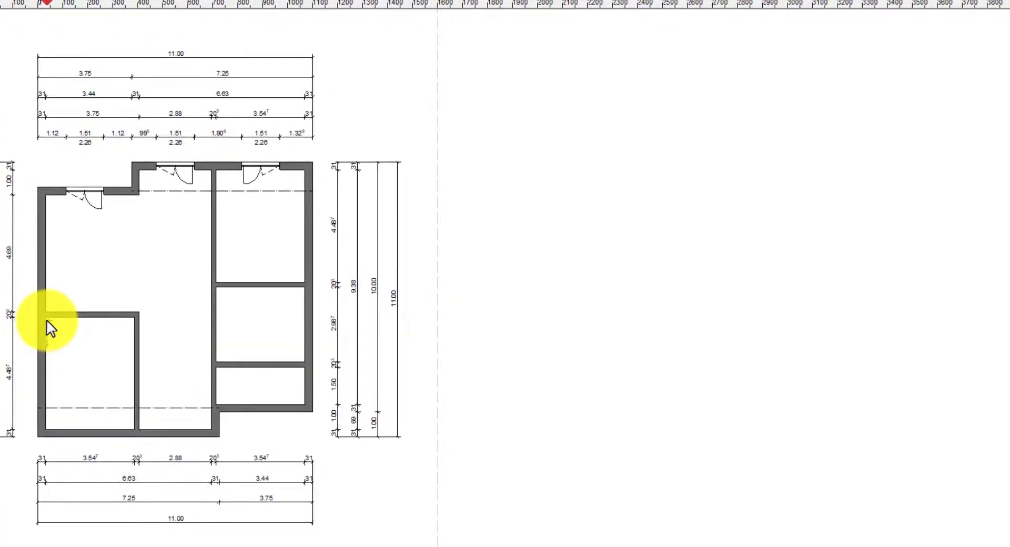
Place a 101 × 213.5 terrace door in the left wall, offset 5 from the corner
{"action": "left_click", "coordinate": [46, 319]}
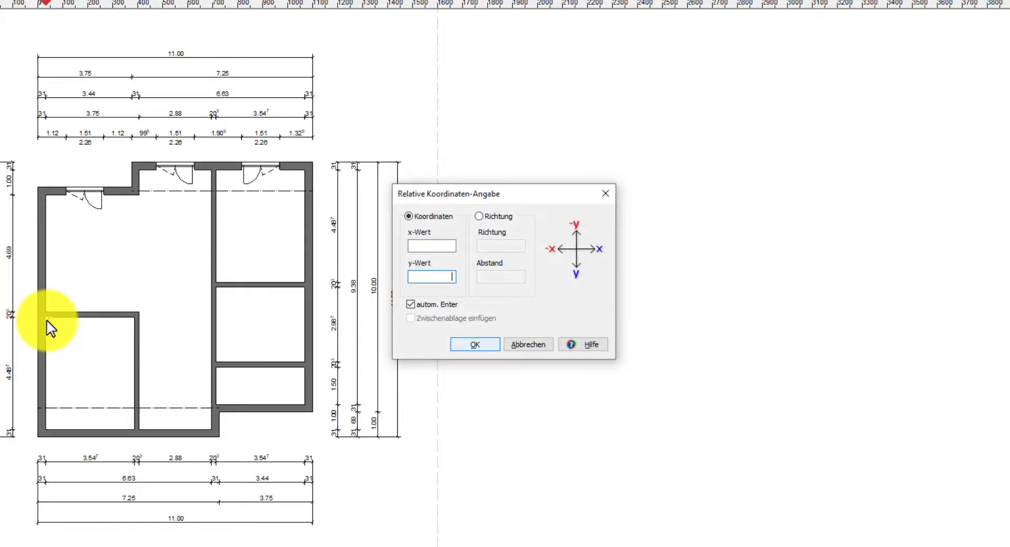
{"action": "type", "text": "50"}
{"action": "key", "text": "Return"}
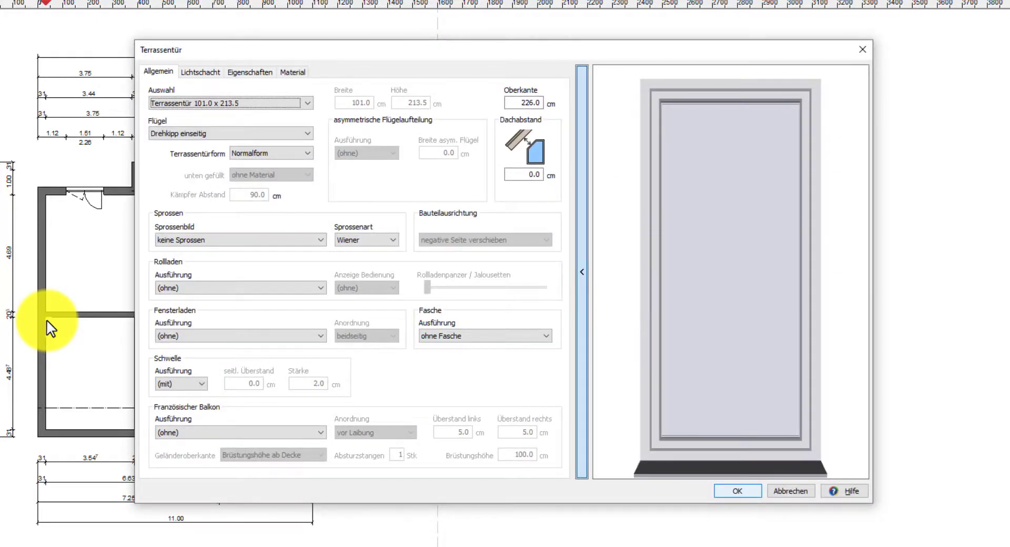
{"action": "left_click", "coordinate": [737, 490]}
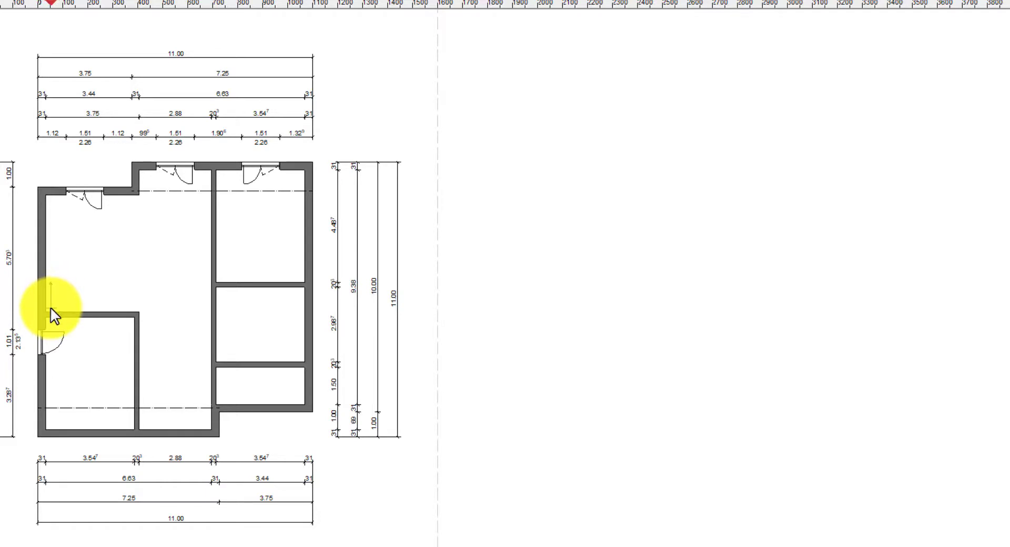
Place the second 101 × 213.5 terrace door at a -50 vertical offset from the reference point
{"action": "key", "text": "Tab"}
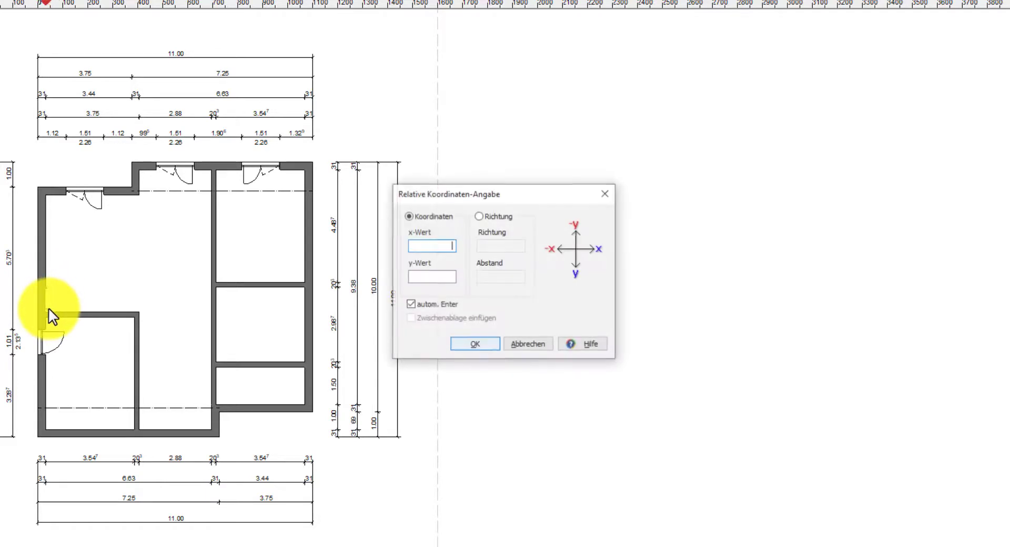
{"action": "key", "text": "Tab"}
{"action": "type", "text": "-50"}
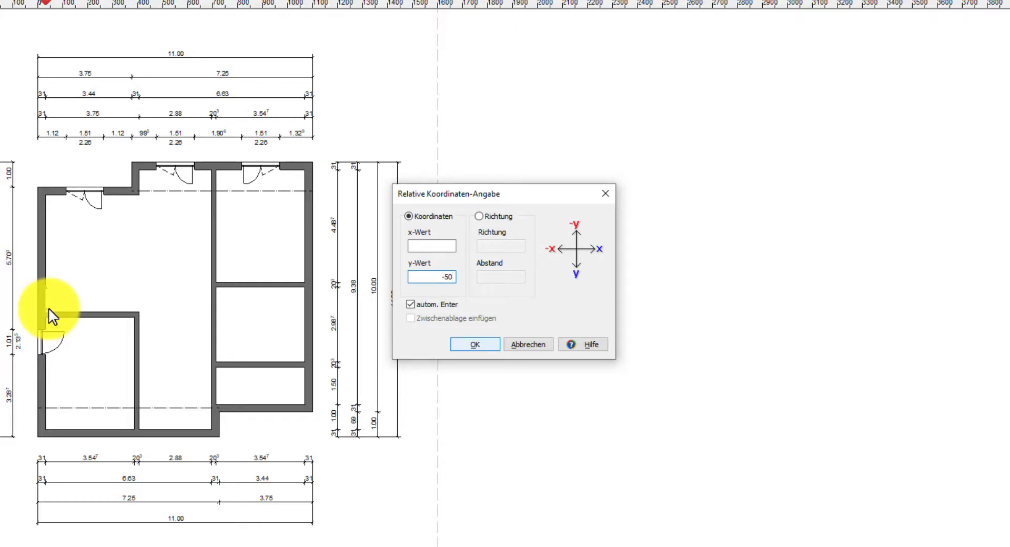
{"action": "key", "text": "Return"}
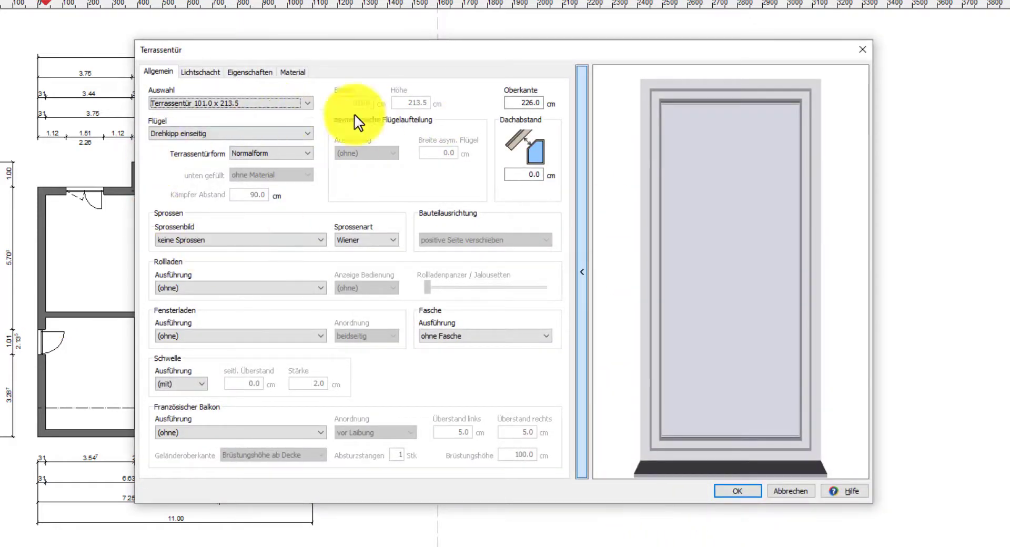
{"action": "left_click", "coordinate": [726, 489]}
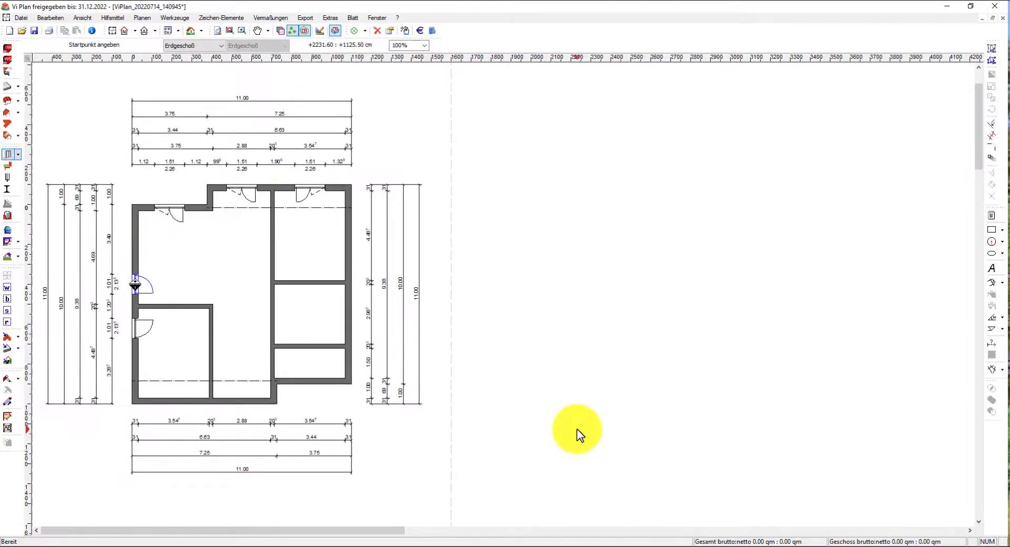
Place three 88.5 × 201 Innentür doors: two in the central partition, one in the lower partition
{"action": "left_click", "coordinate": [577, 428]}
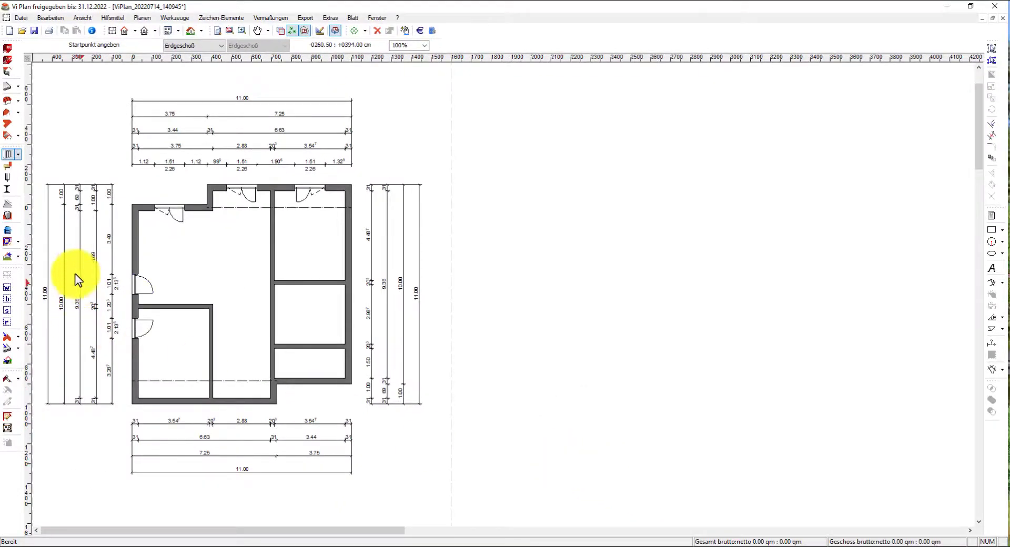
{"action": "left_click", "coordinate": [17, 155]}
{"action": "left_click", "coordinate": [29, 245]}
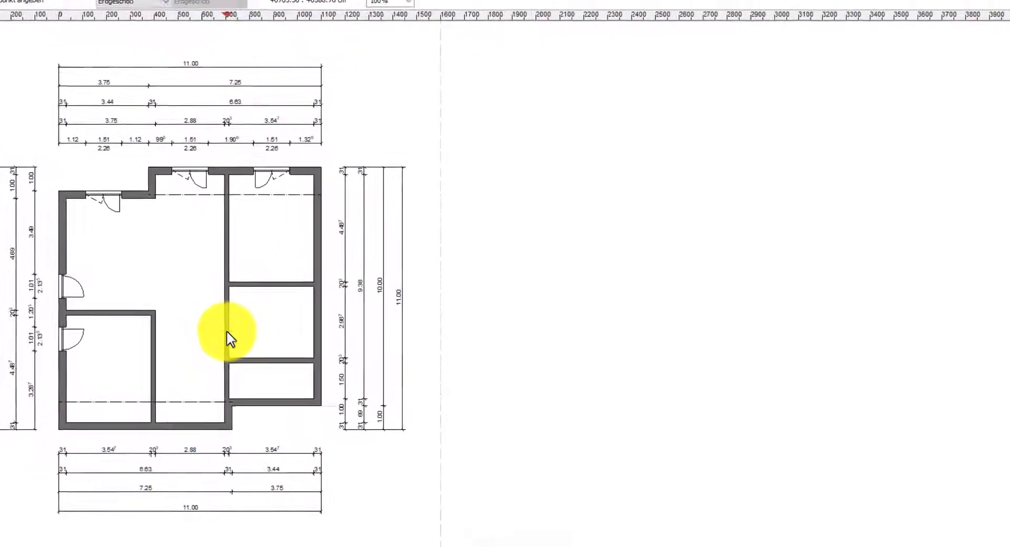
{"action": "left_click", "coordinate": [214, 334]}
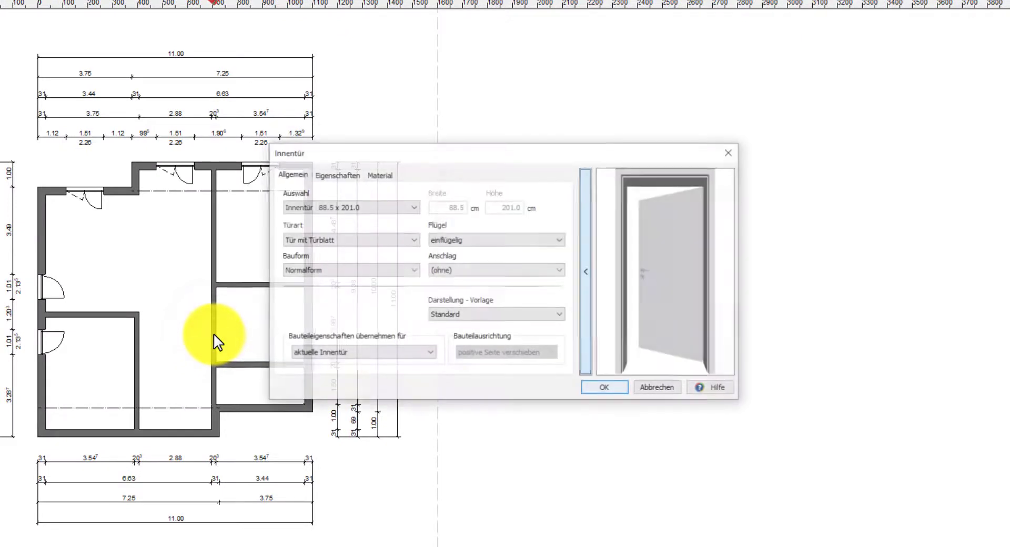
{"action": "left_click", "coordinate": [604, 387]}
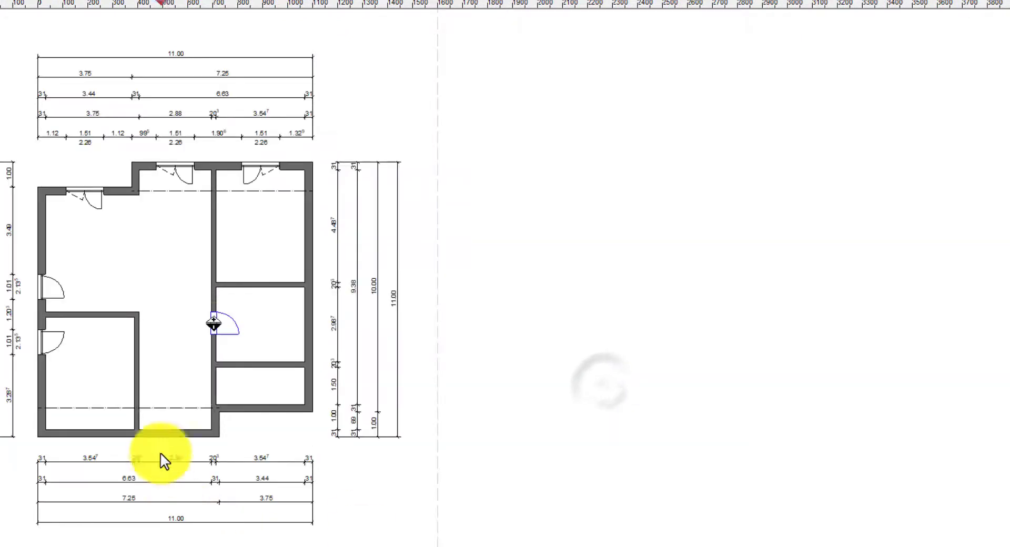
{"action": "left_click", "coordinate": [214, 394]}
{"action": "left_click", "coordinate": [603, 389]}
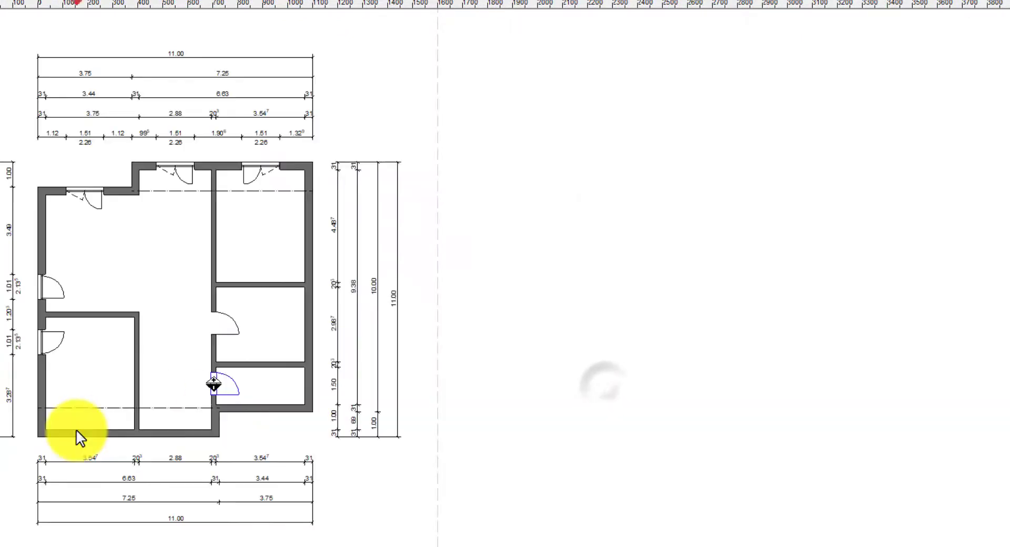
{"action": "left_click", "coordinate": [136, 424]}
{"action": "left_click", "coordinate": [602, 387]}
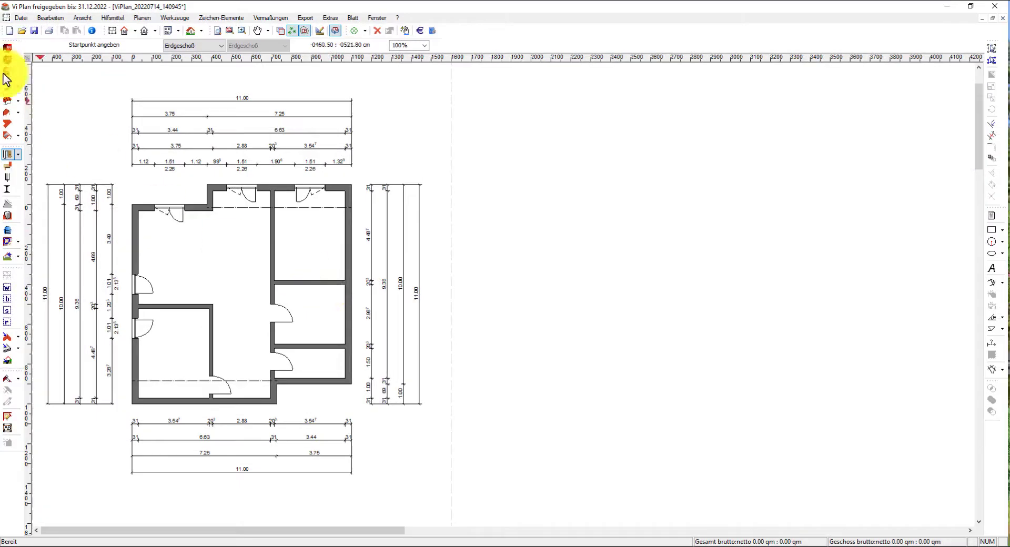
Add a 101 × 126 window to the middle-right room's right wall
{"action": "left_click", "coordinate": [16, 153]}
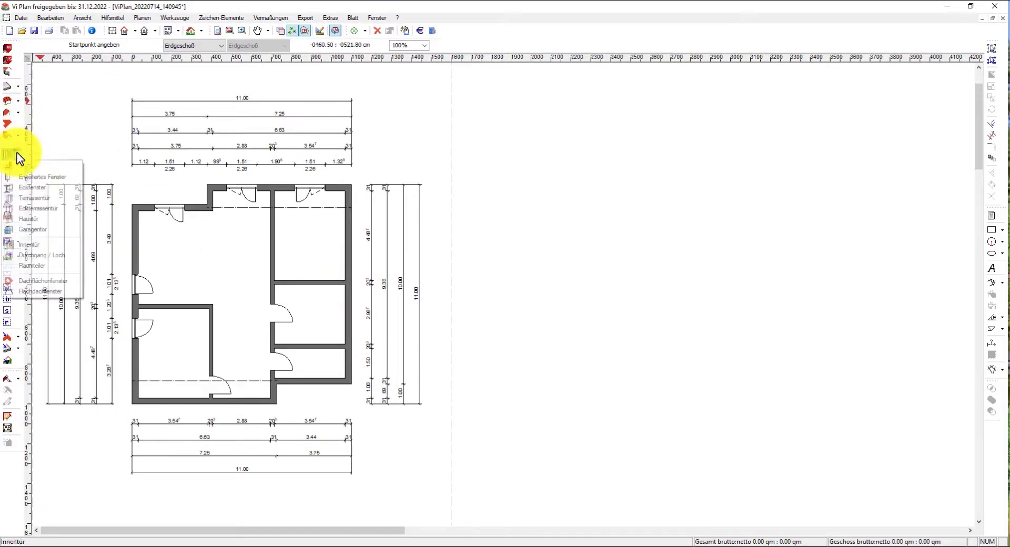
{"action": "left_click", "coordinate": [29, 176]}
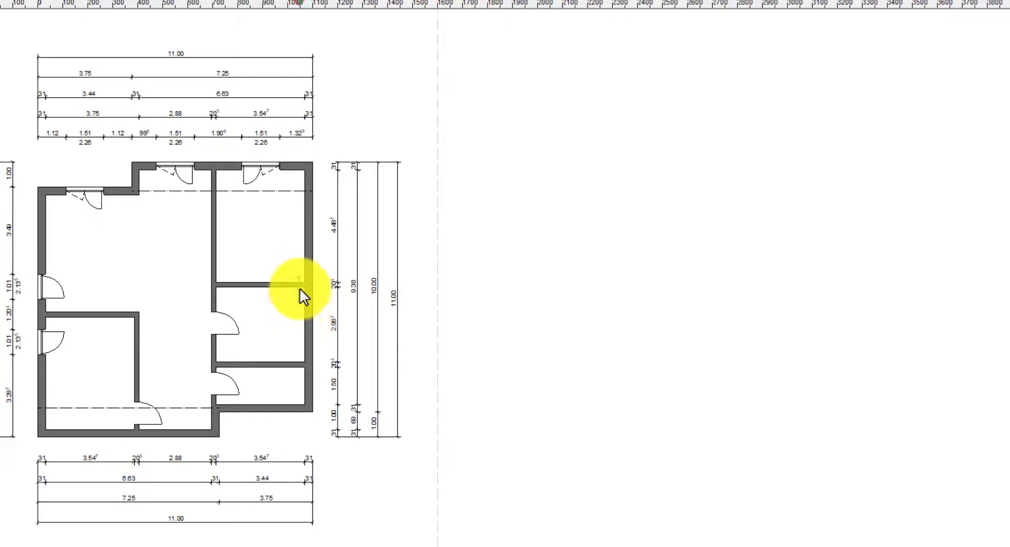
{"action": "left_click", "coordinate": [304, 306]}
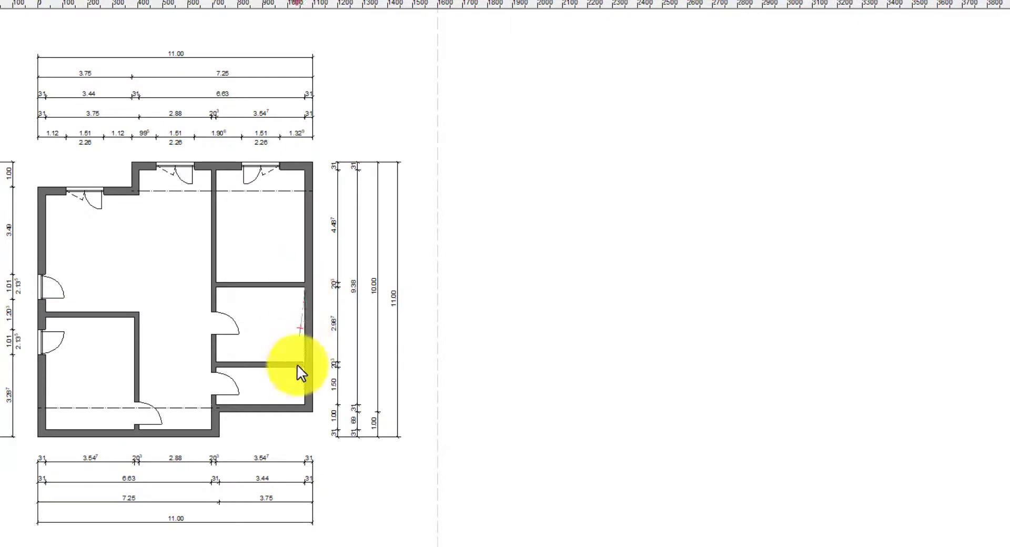
{"action": "left_click", "coordinate": [303, 359]}
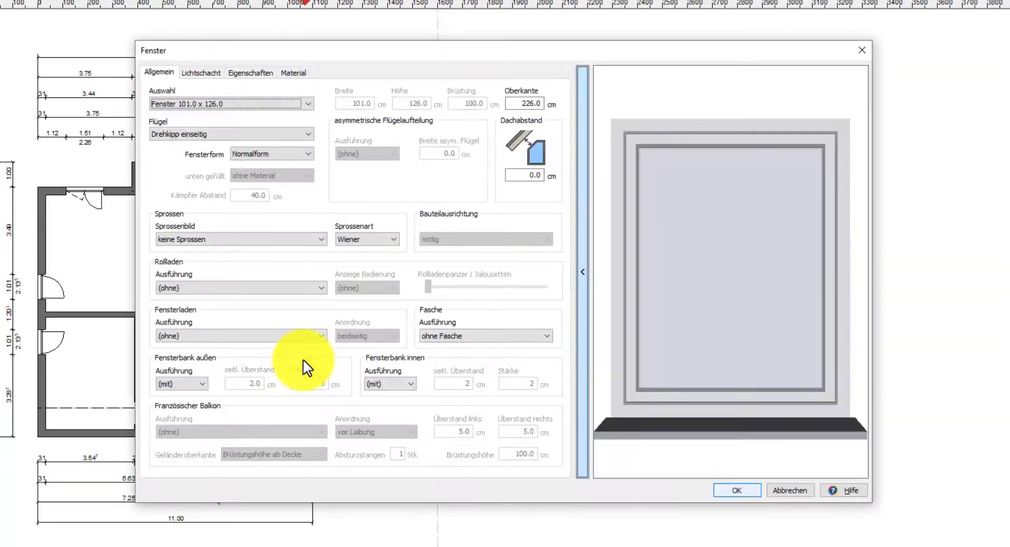
{"action": "key", "text": "Return"}
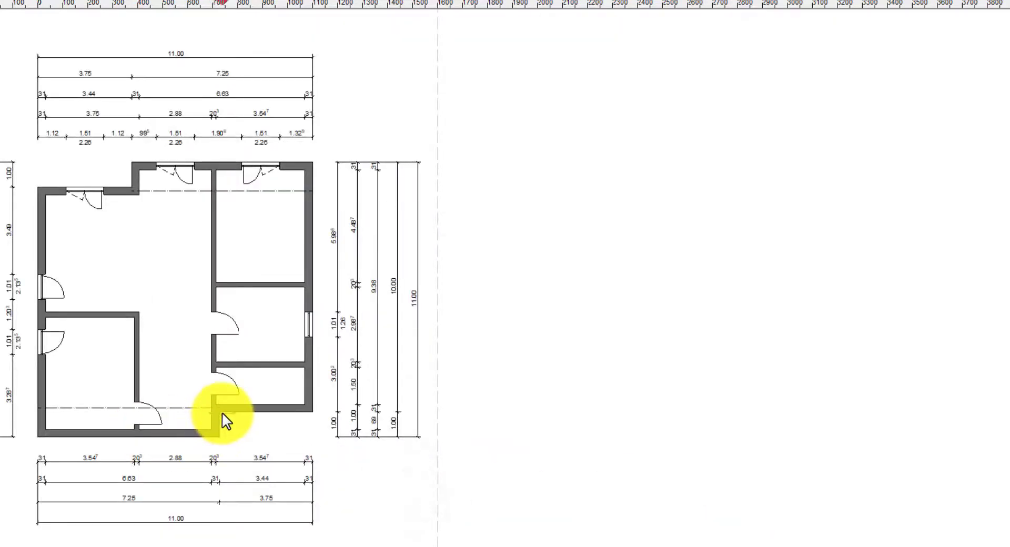
Add 101 × 126 windows to both bottom walls
{"action": "left_click", "coordinate": [310, 412]}
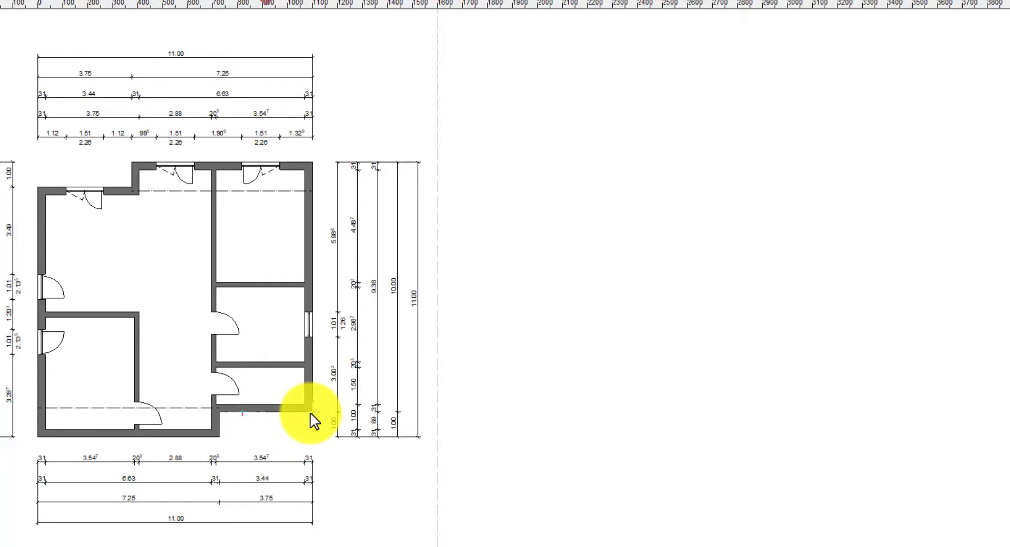
{"action": "left_click", "coordinate": [310, 413]}
{"action": "left_click", "coordinate": [737, 493]}
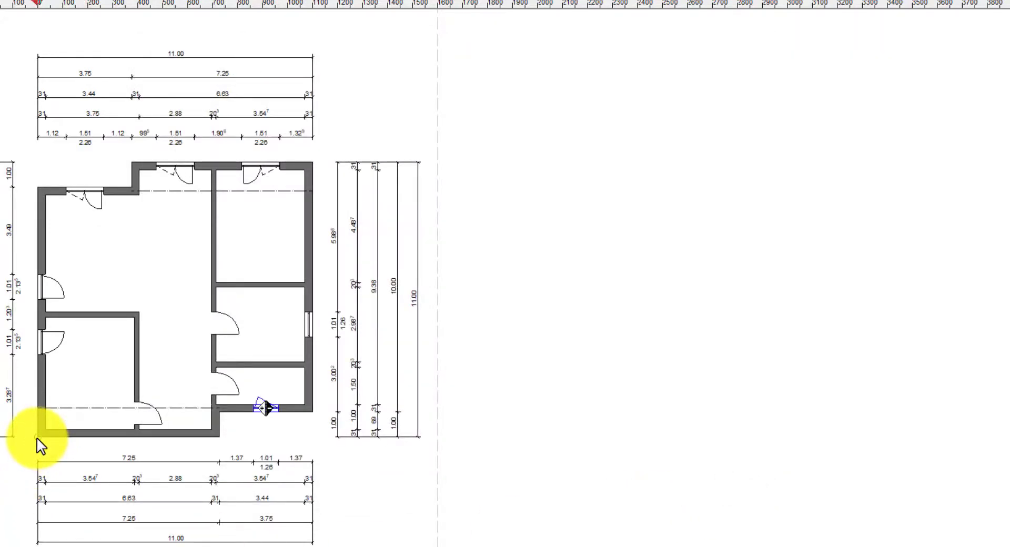
{"action": "left_click", "coordinate": [133, 430]}
{"action": "left_click", "coordinate": [735, 492]}
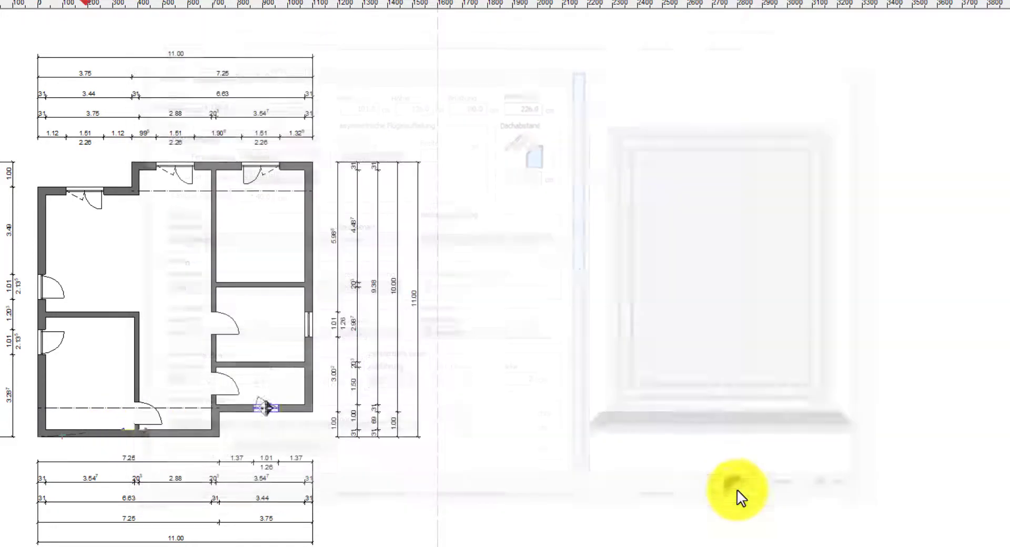